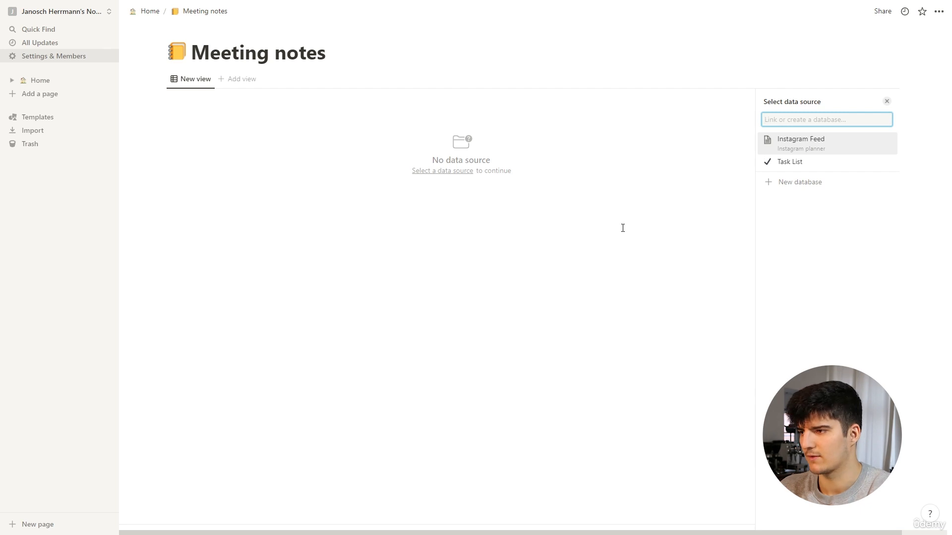
Create a new database for the page and title it "Meeting notes"
click(788, 190)
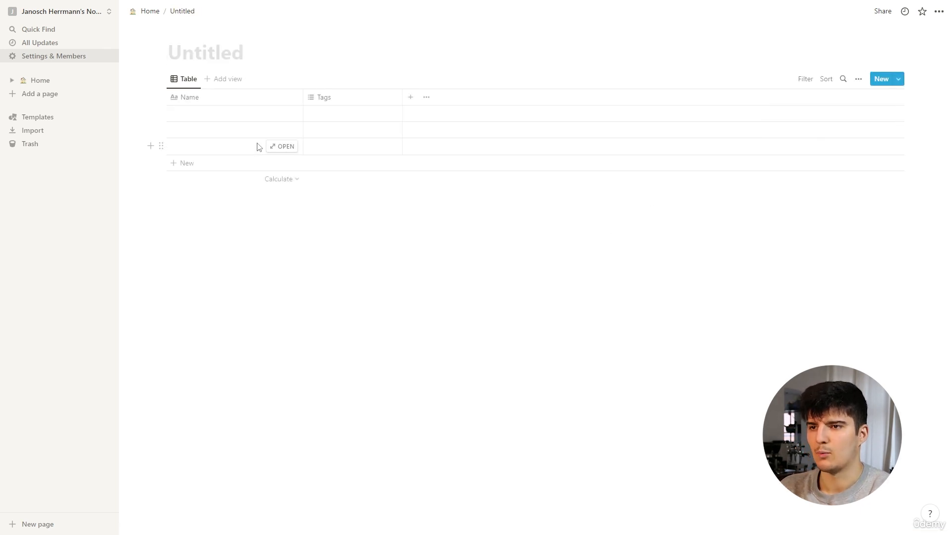
click(198, 67)
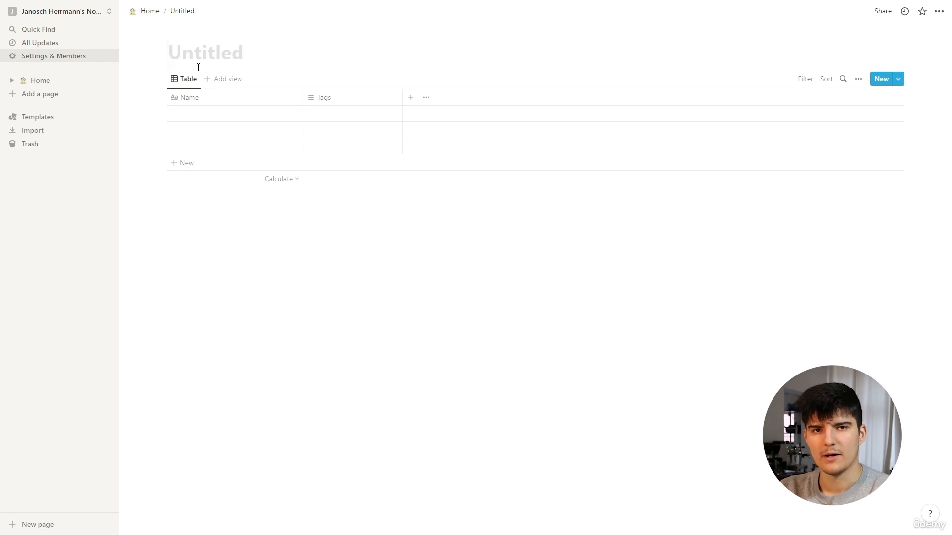
text(Meeting )
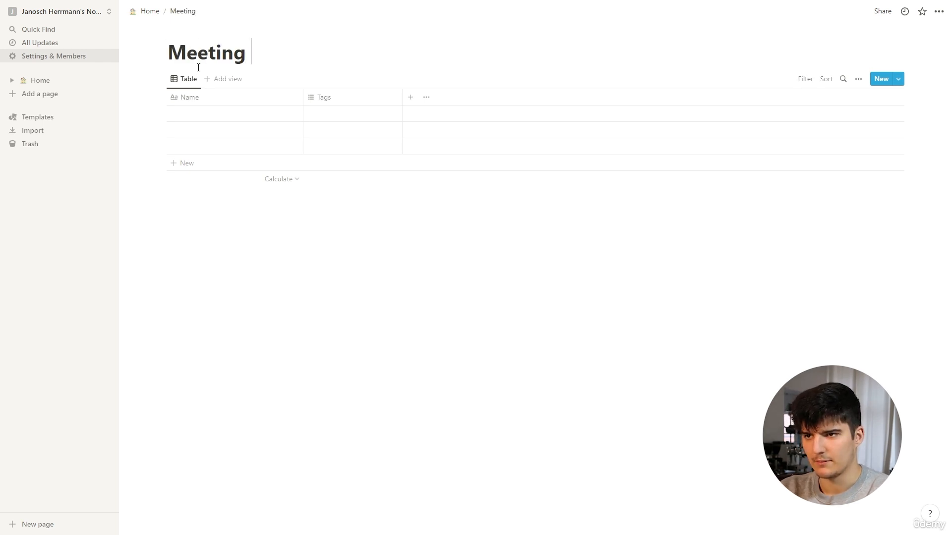
text(notes)
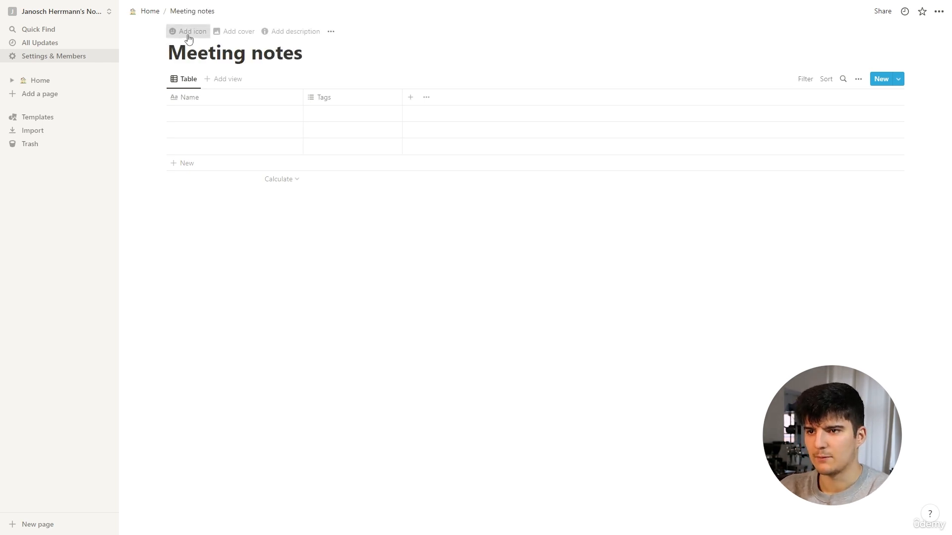
Give the Meeting notes database the yellow notebook emoji as its icon
click(189, 38)
click(178, 55)
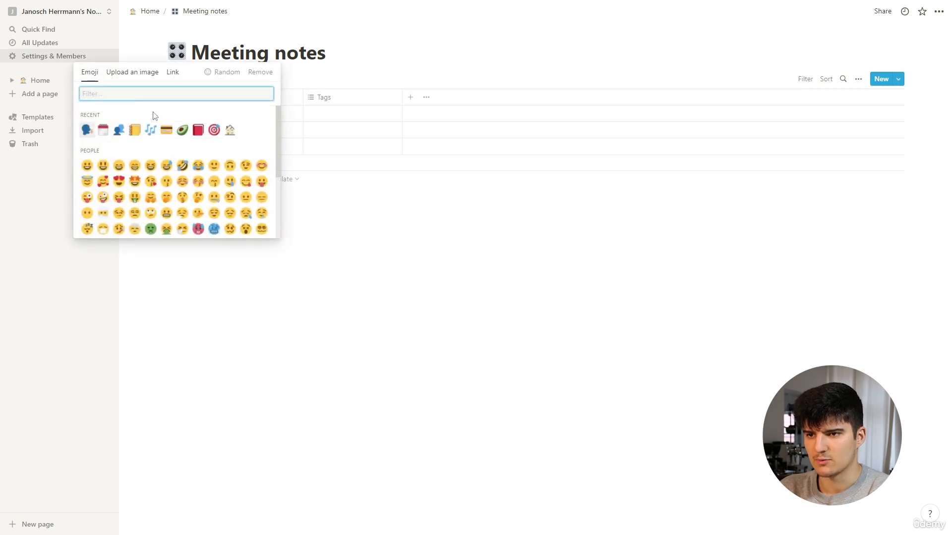
click(134, 130)
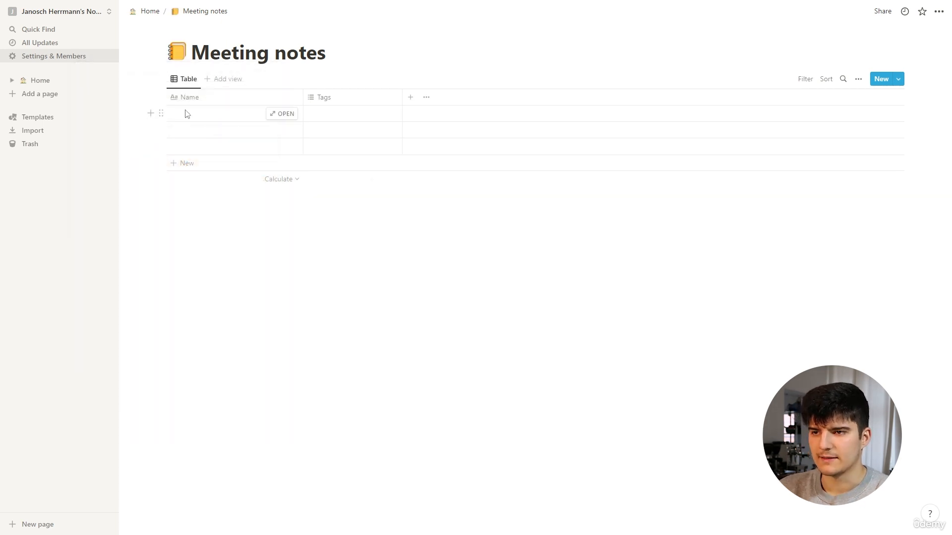
Add a Calendar view to the Meeting notes database, leaving the view unnamed
click(216, 85)
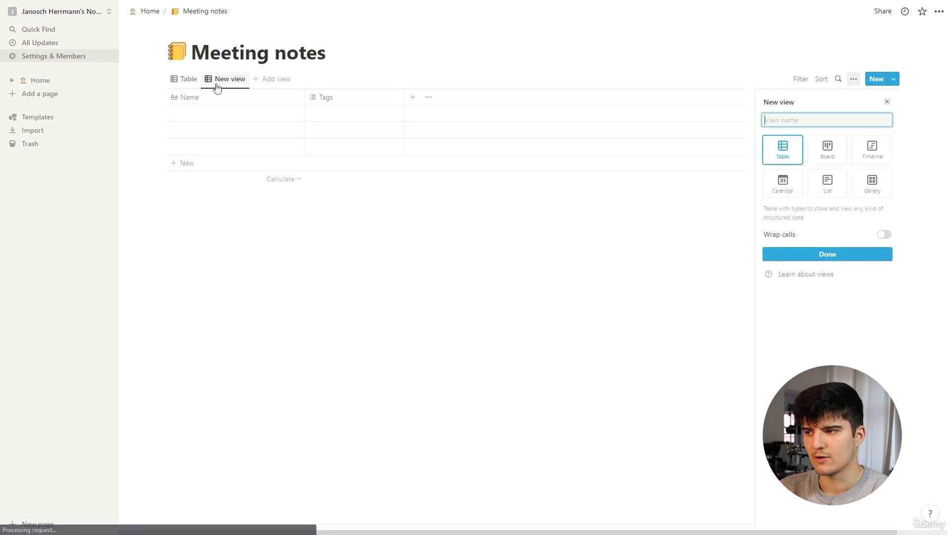
click(778, 191)
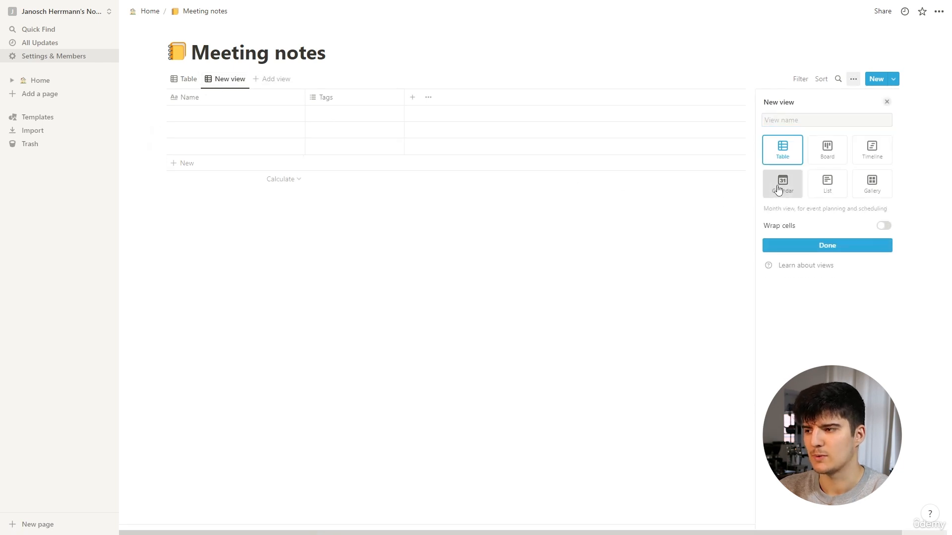
click(792, 248)
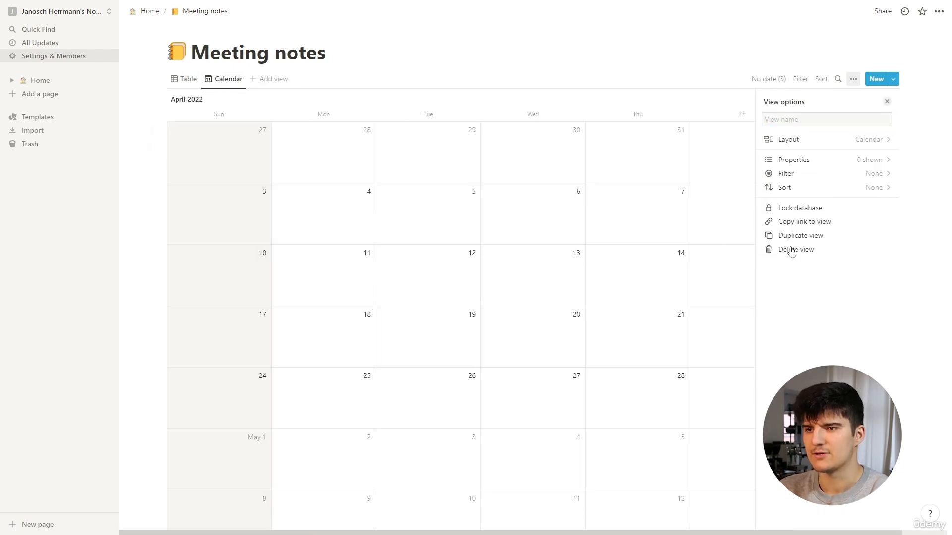
click(397, 63)
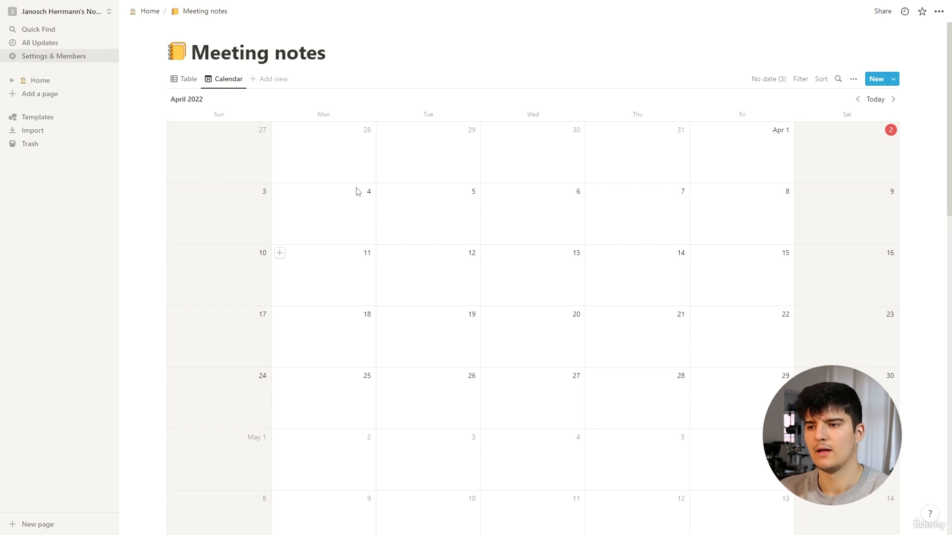
In the Table view, rename the Tags property to "Type" and change its property type to Select
click(182, 79)
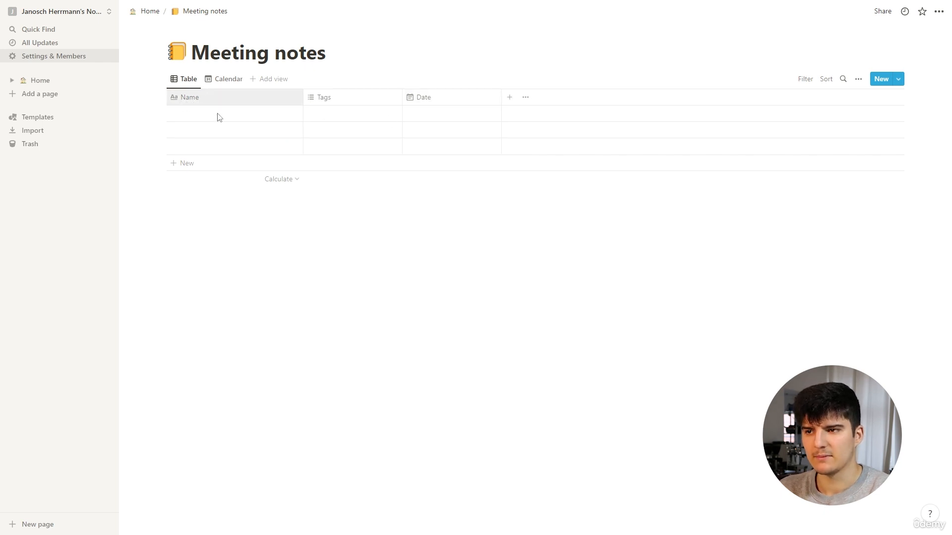
click(329, 100)
click(333, 117)
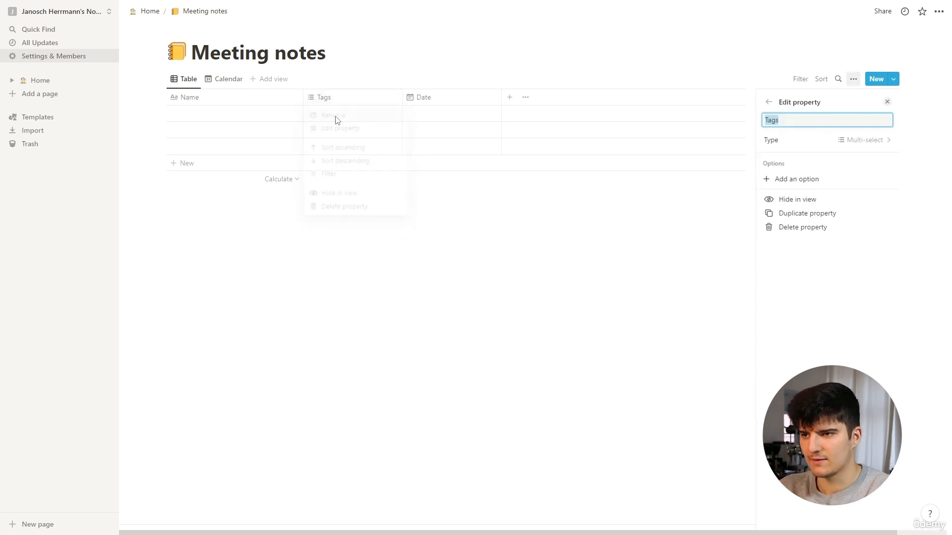
text(Type)
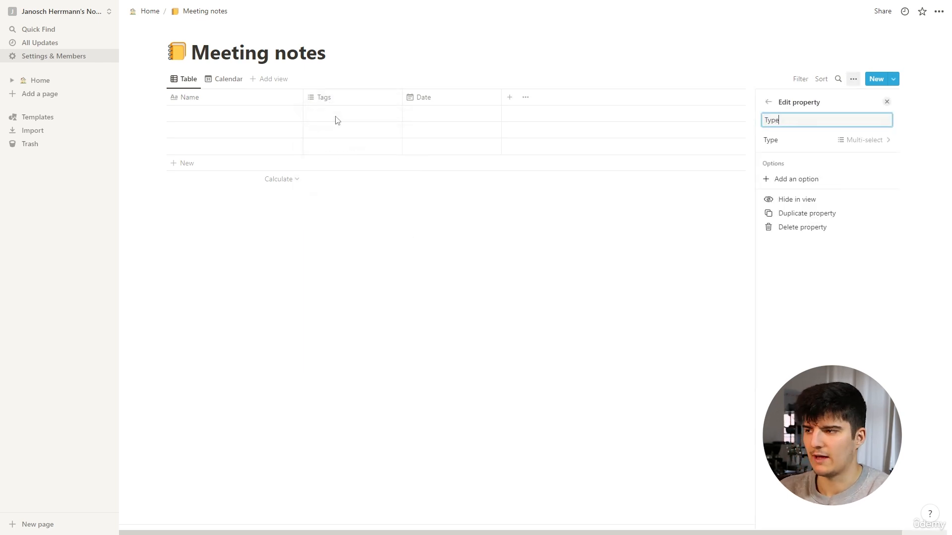
click(803, 142)
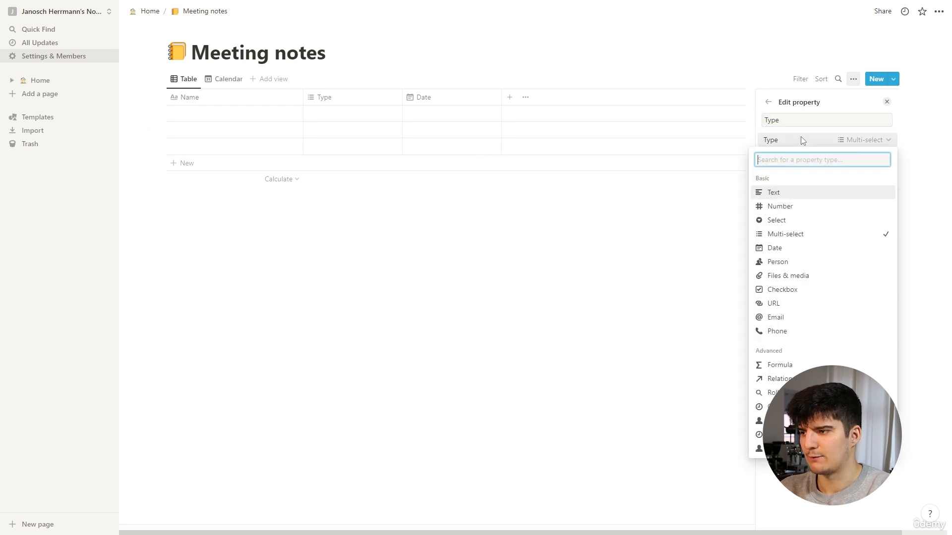
click(783, 222)
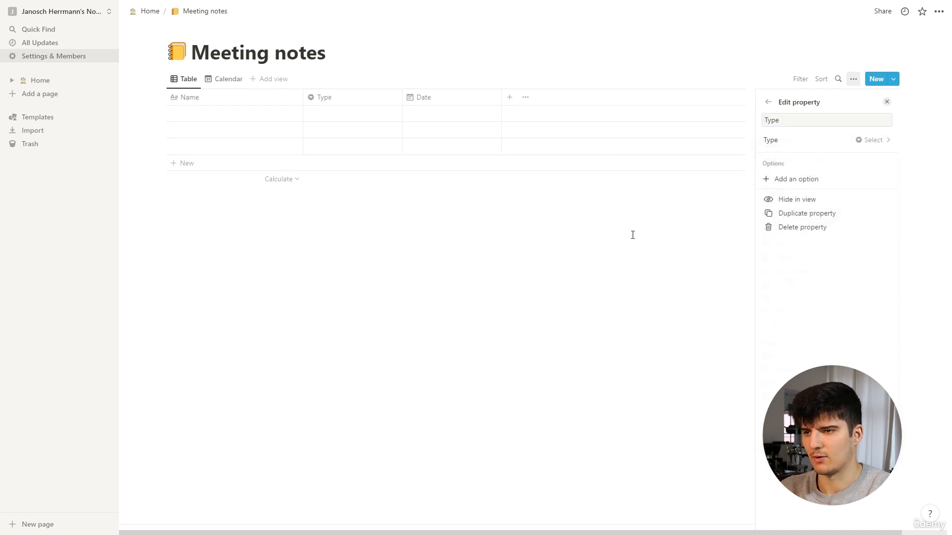
click(632, 235)
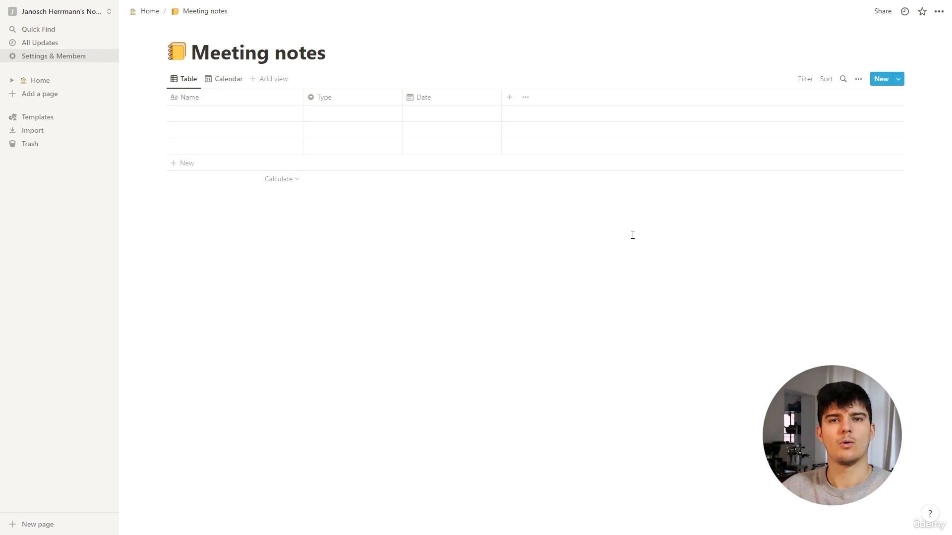
Change the Date property's type to Created time
click(426, 106)
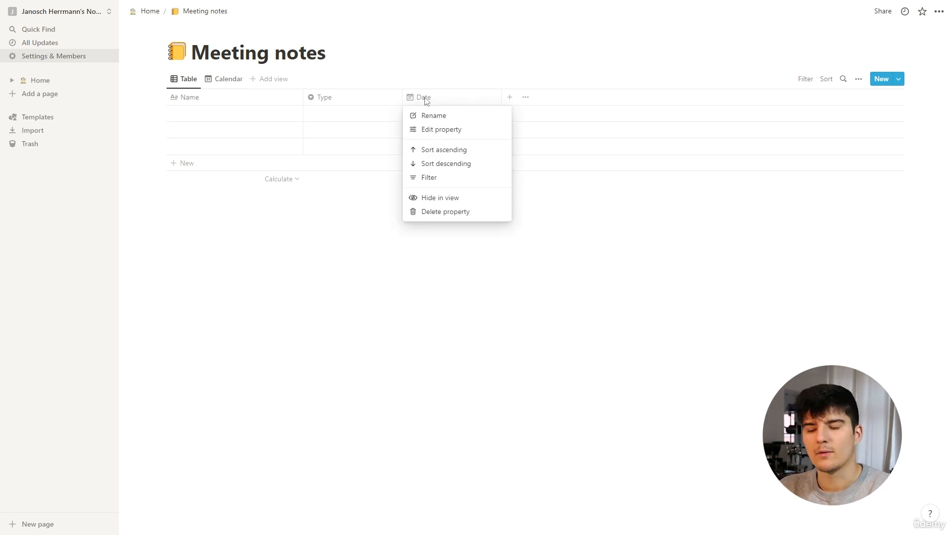
click(429, 130)
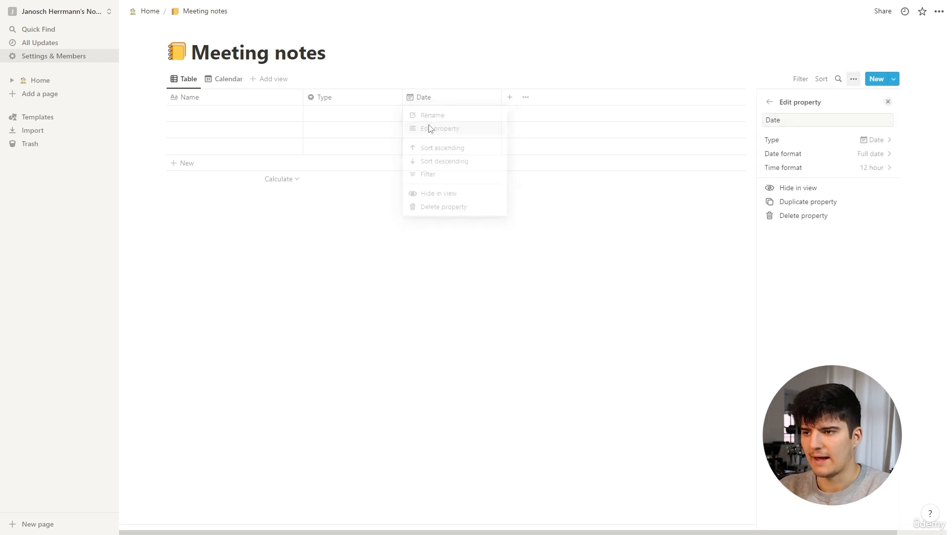
click(784, 141)
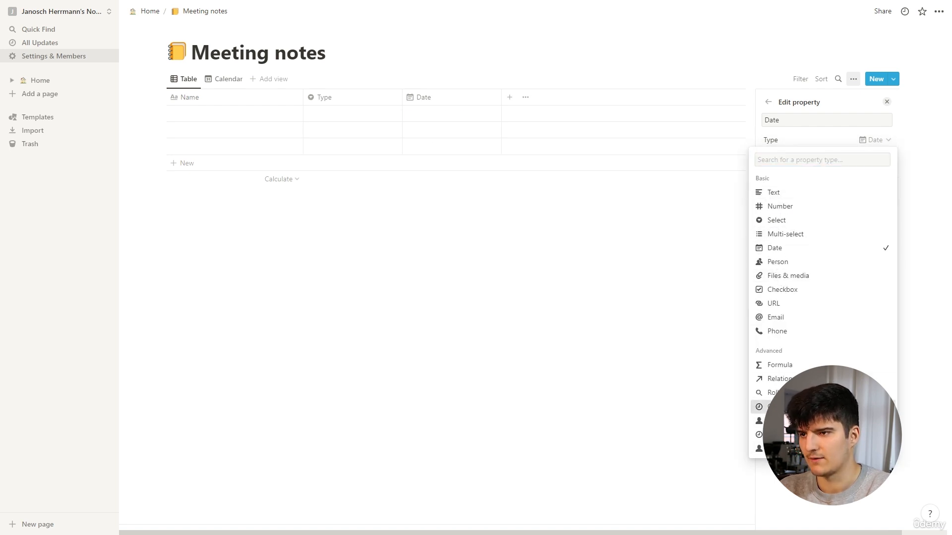
click(781, 407)
click(475, 237)
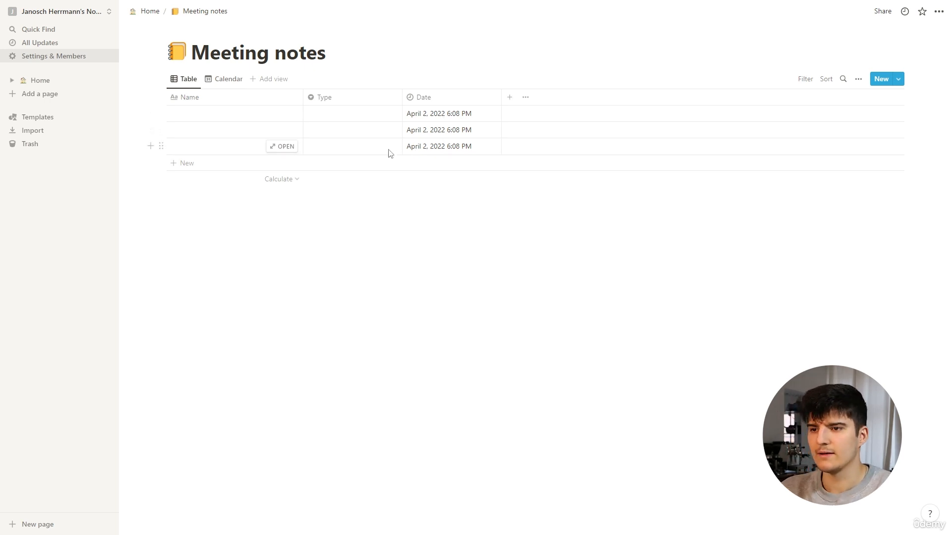
Add a new empty entry at the end of the Meeting notes table
click(182, 166)
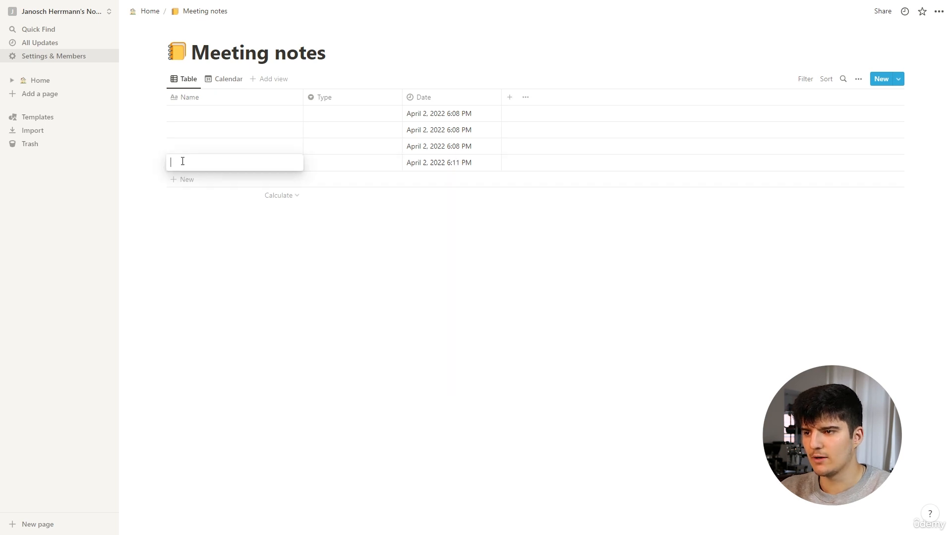
key(Escape)
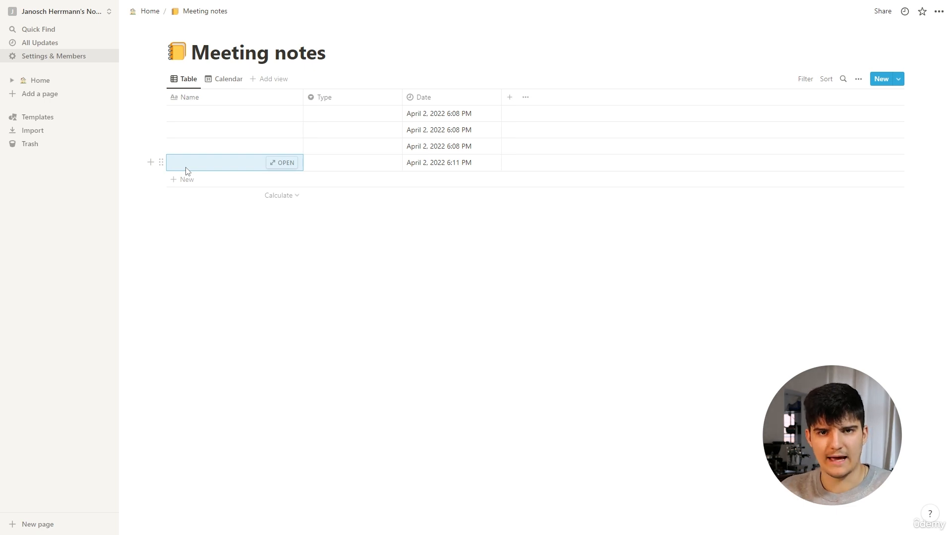
click(138, 140)
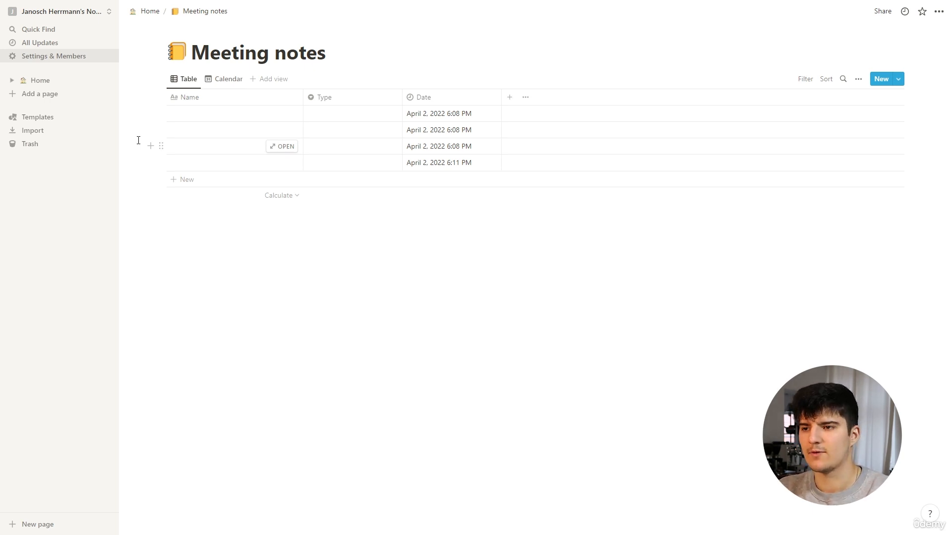
Create a new template for the Meeting notes database and title it "1-on-1 meeting"
click(897, 80)
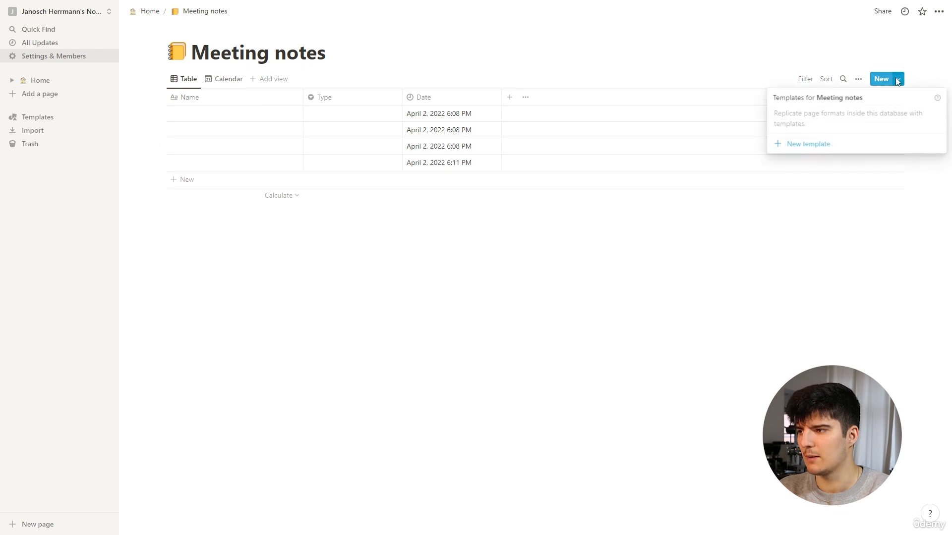
click(813, 144)
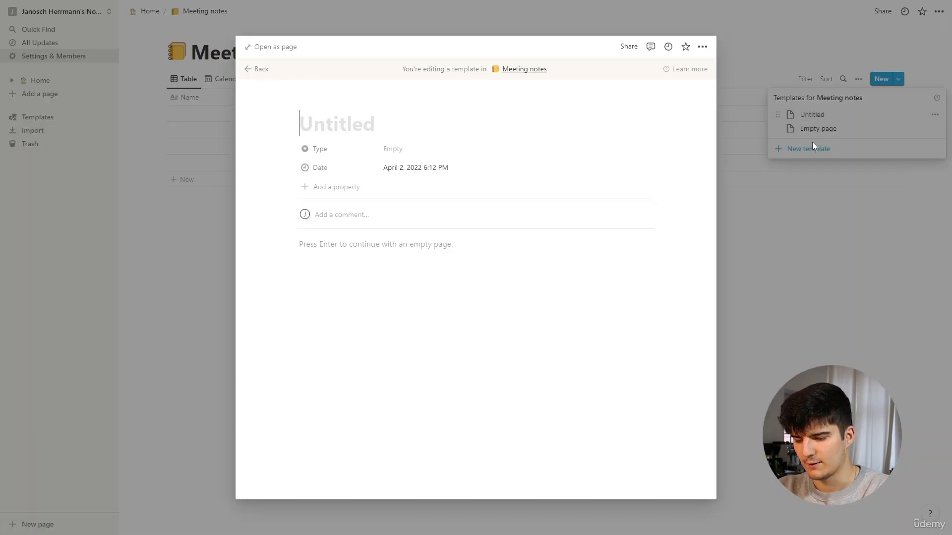
text(1-)
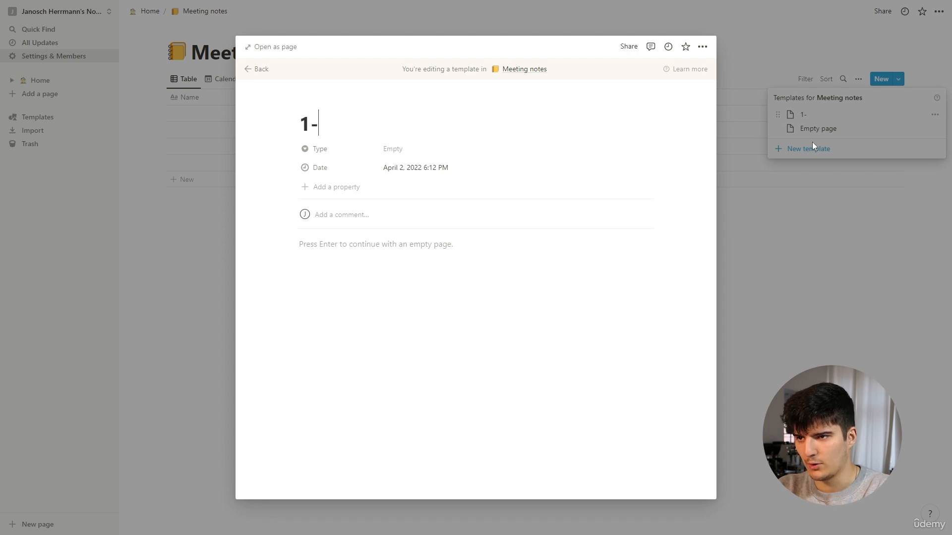
text(on-1 me)
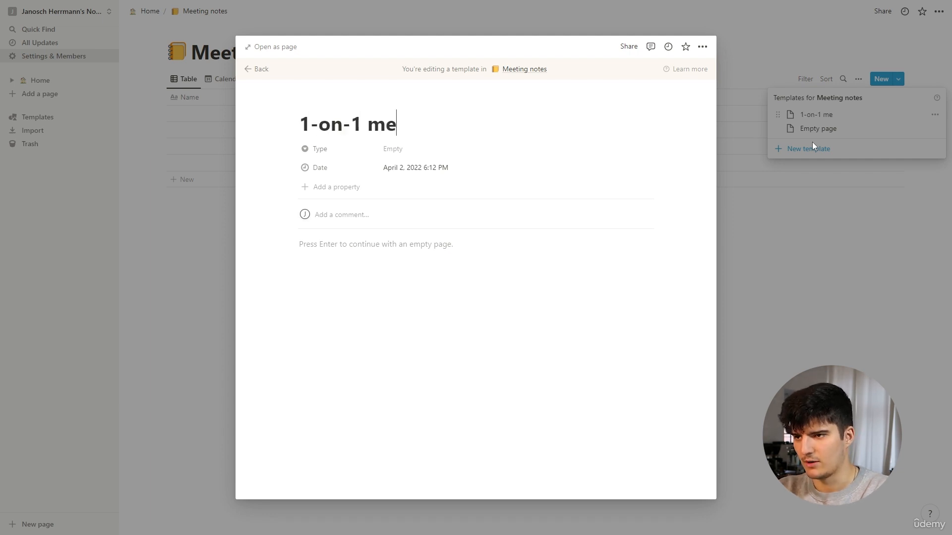
text(eting)
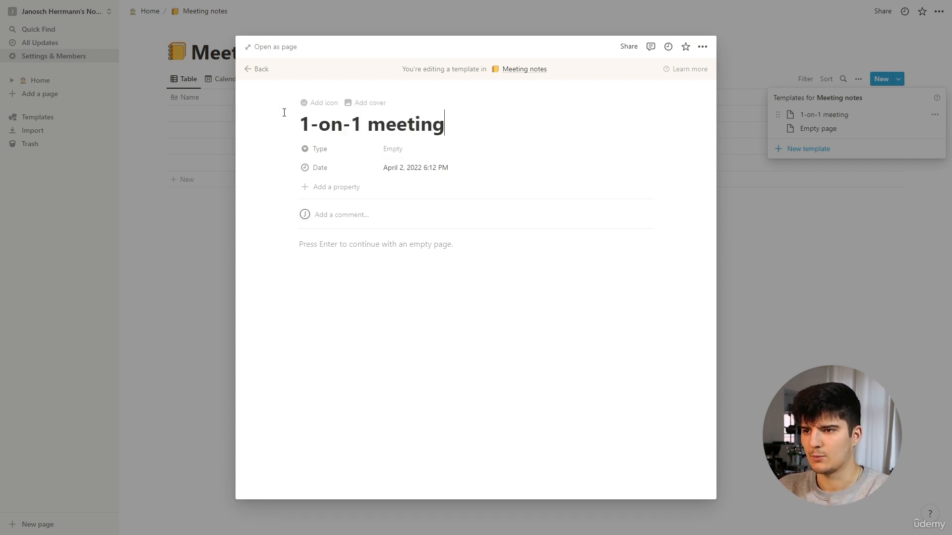
Set the 1-on-1 meeting template's icon to the emoji of two blue silhouettes
click(316, 108)
click(321, 142)
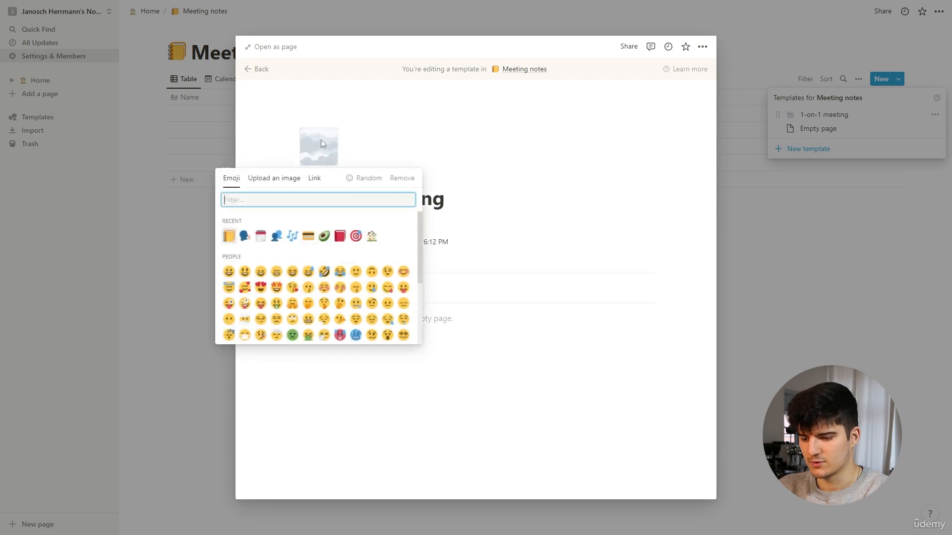
click(276, 236)
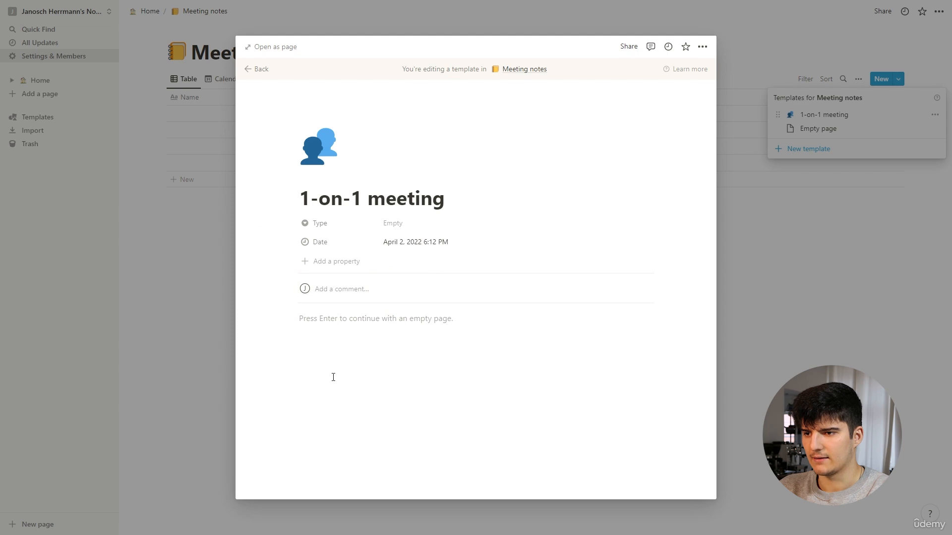
Create the option "1-on-1" for the template's Type property and assign it
click(390, 223)
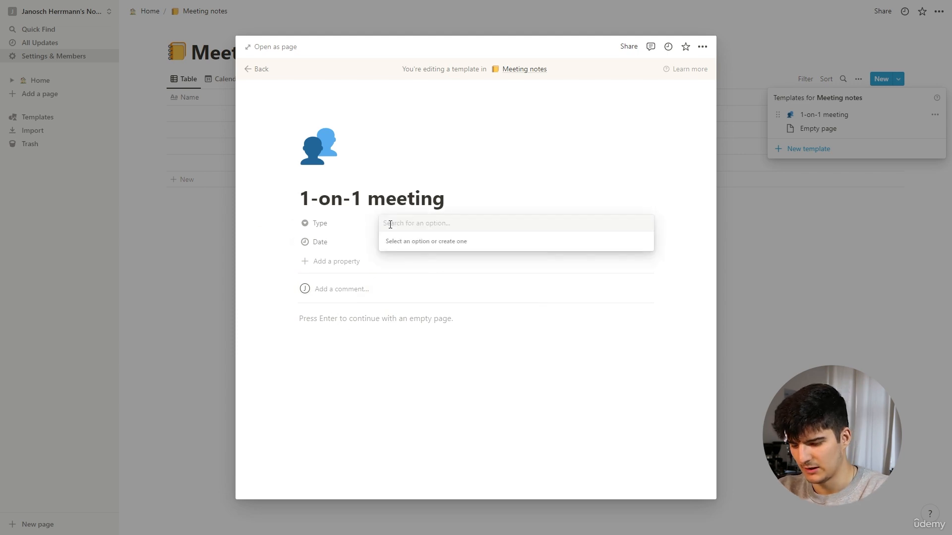
text(1-on-1)
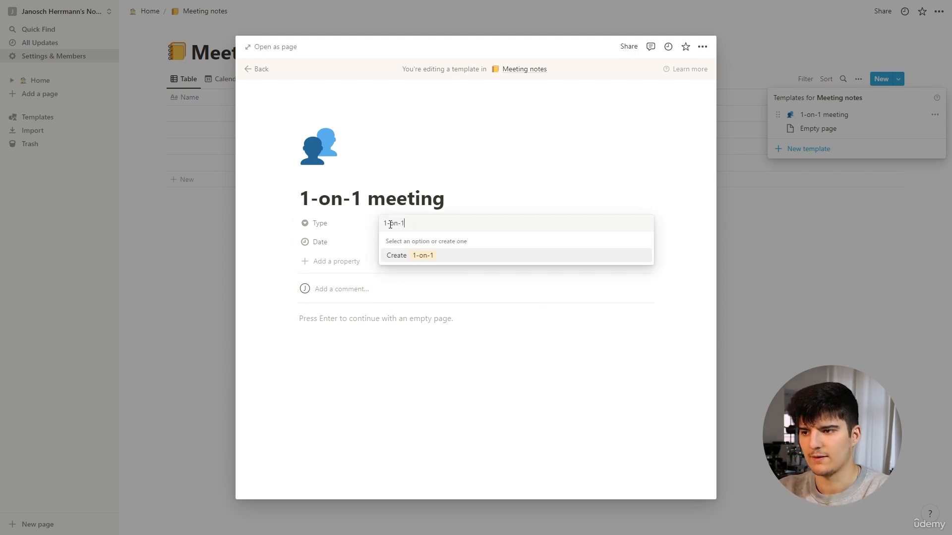
click(428, 257)
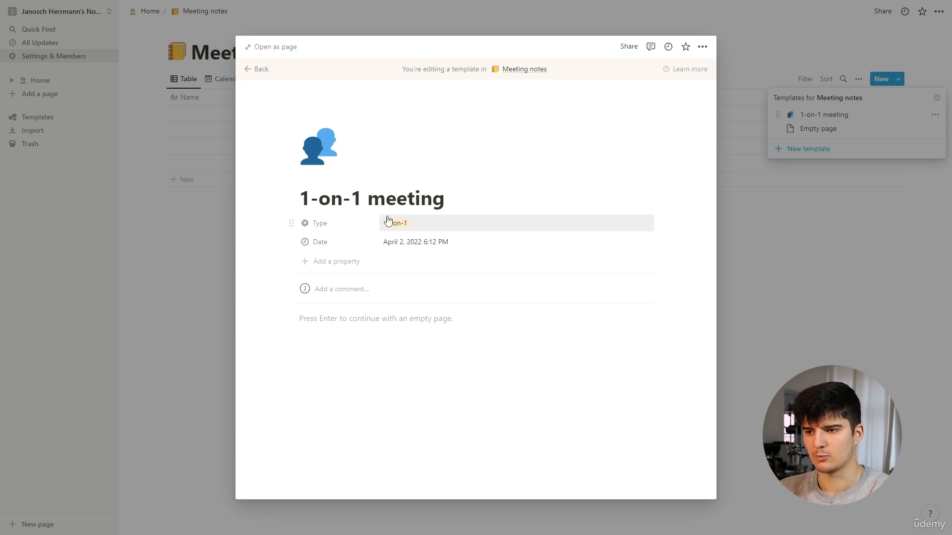
Add a Heading 3 reading "Things to talk about" to the 1-on-1 meeting template's body, followed by an empty line
click(335, 323)
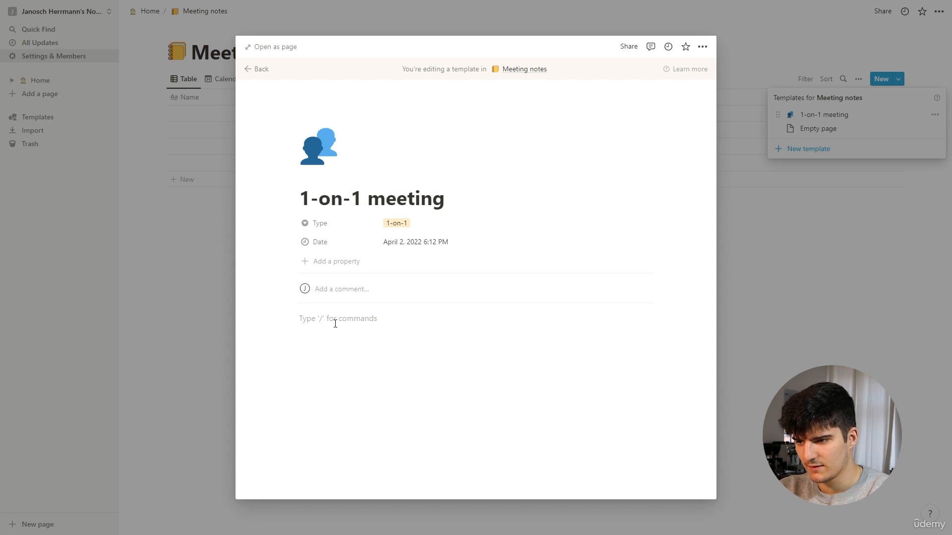
text(/h1)
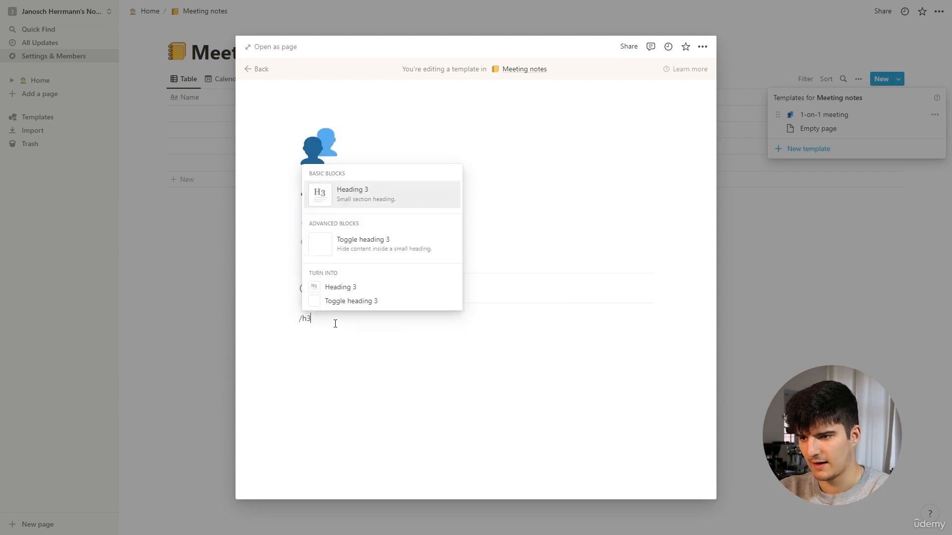
key(Return)
text(thi)
key(BackSpace)
key(BackSpace)
key(BackSpace)
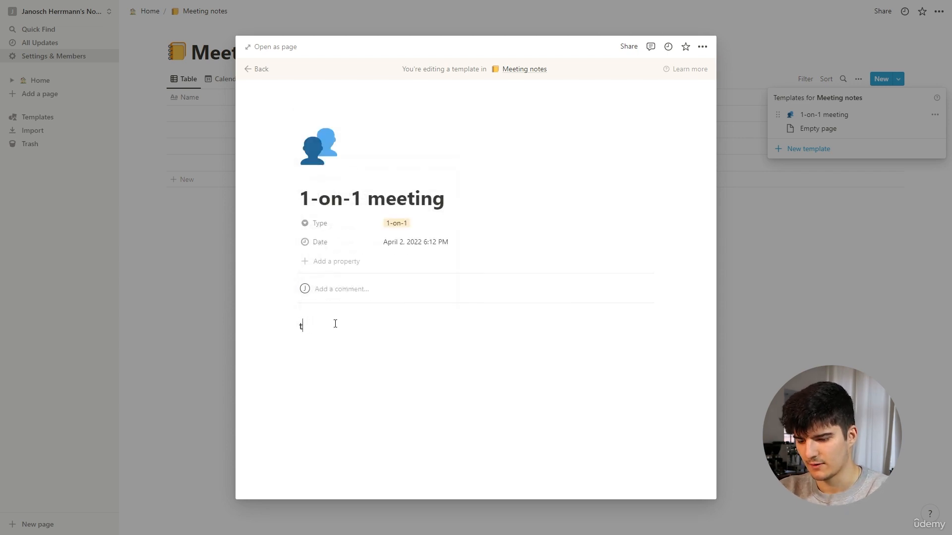
text(thi)
key(BackSpace)
key(BackSpace)
key(BackSpace)
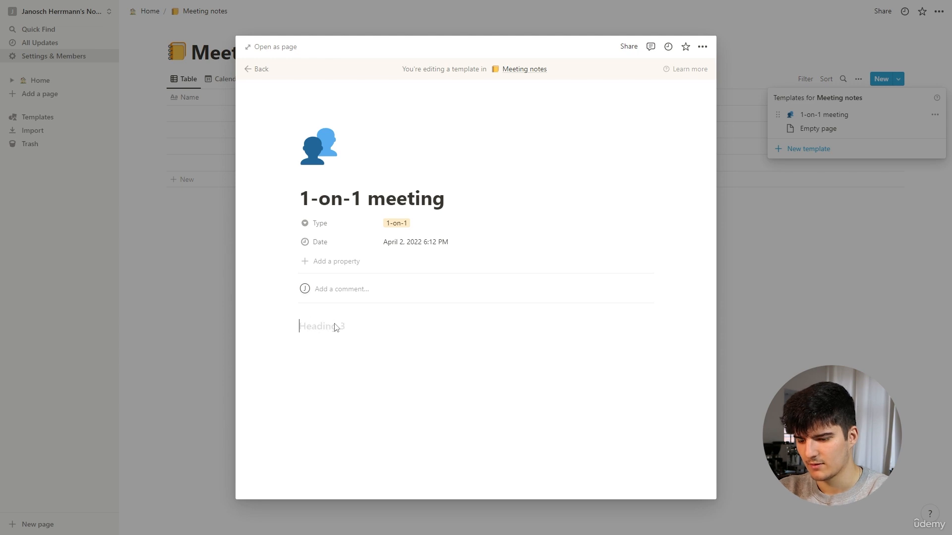
text(Things to talk about)
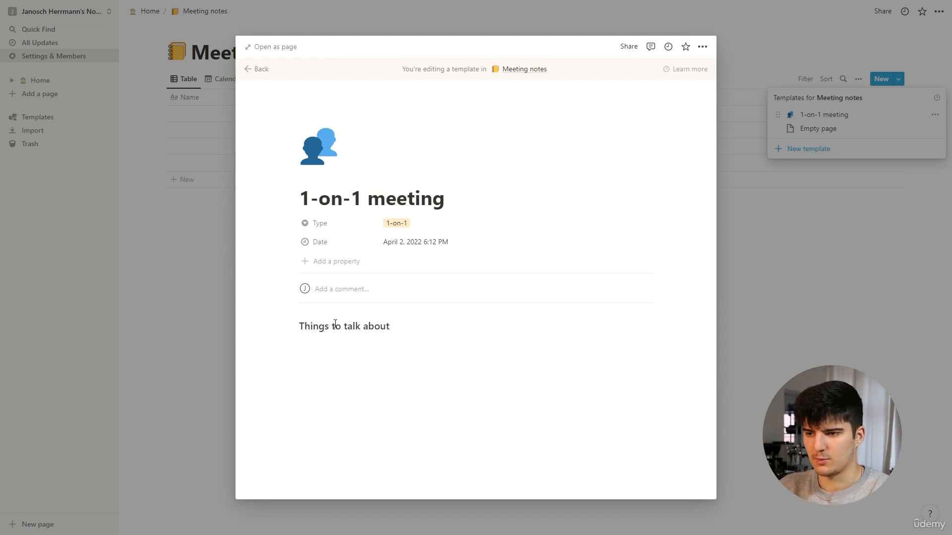
key(Return)
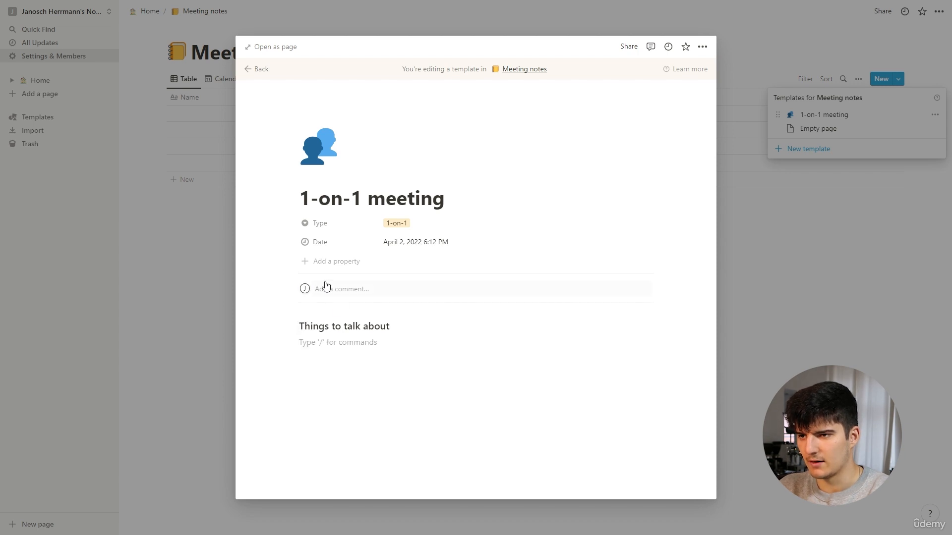
Open the template as a full page and give the "Things to talk about" heading a red background
click(272, 48)
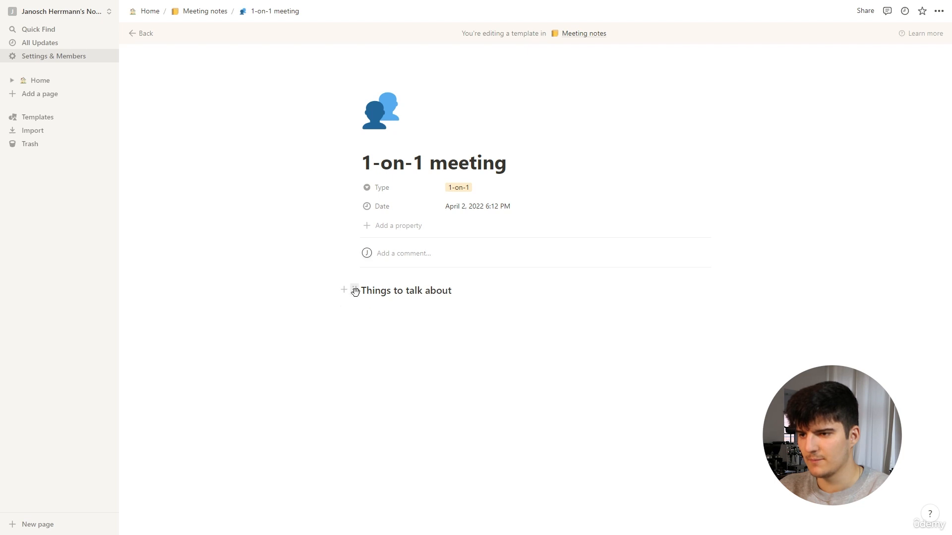
click(355, 291)
mouse_move(330, 348)
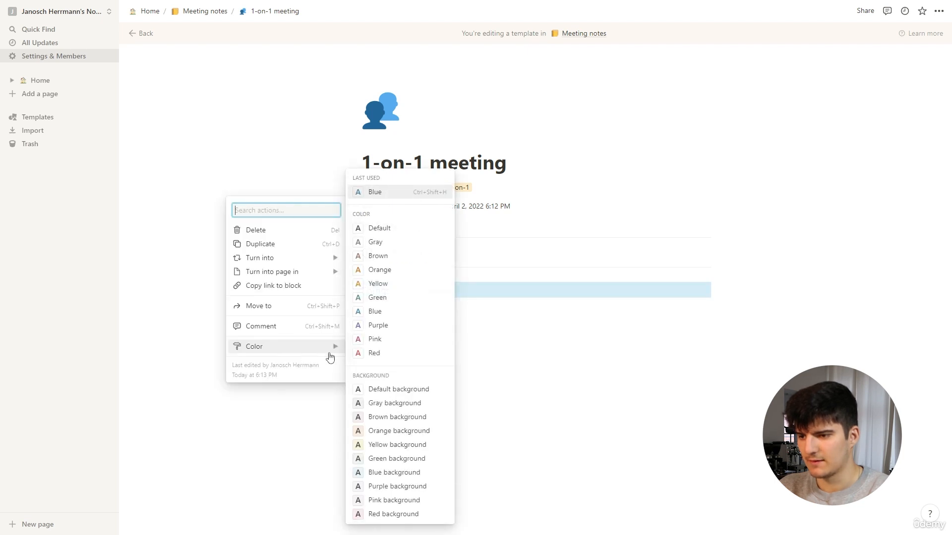
click(375, 514)
click(408, 340)
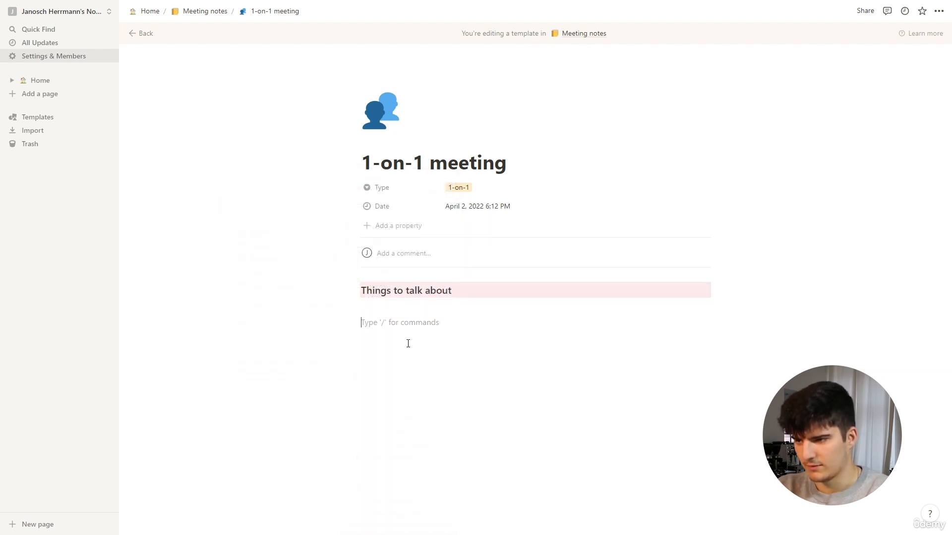
Duplicate the "Things to talk about" heading twice so three identical headings are stacked
click(352, 290)
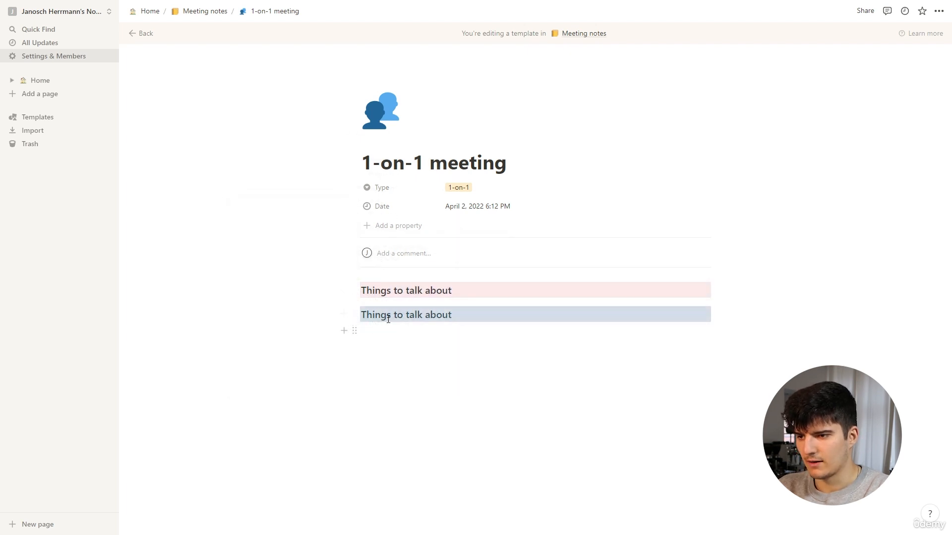
click(354, 315)
click(274, 272)
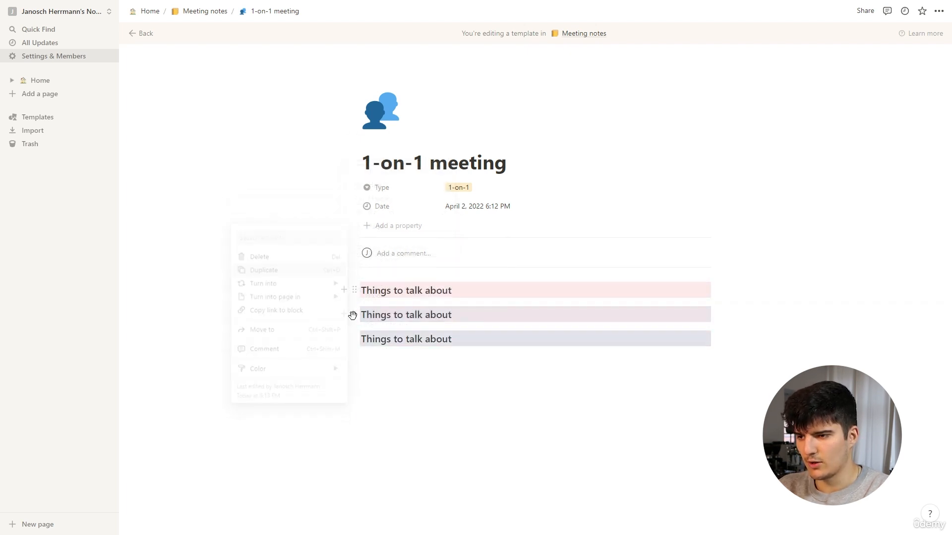
Change the text of the second heading to "Goal" and of the third to "Outcomes"
double_click(425, 316)
drag(449, 320, 361, 316)
text(Goal)
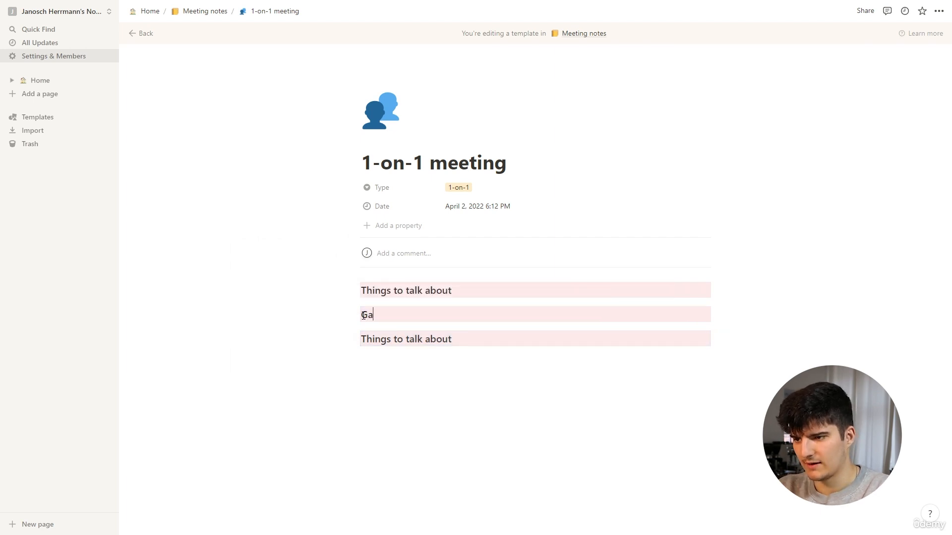
double_click(384, 339)
drag(461, 340, 364, 345)
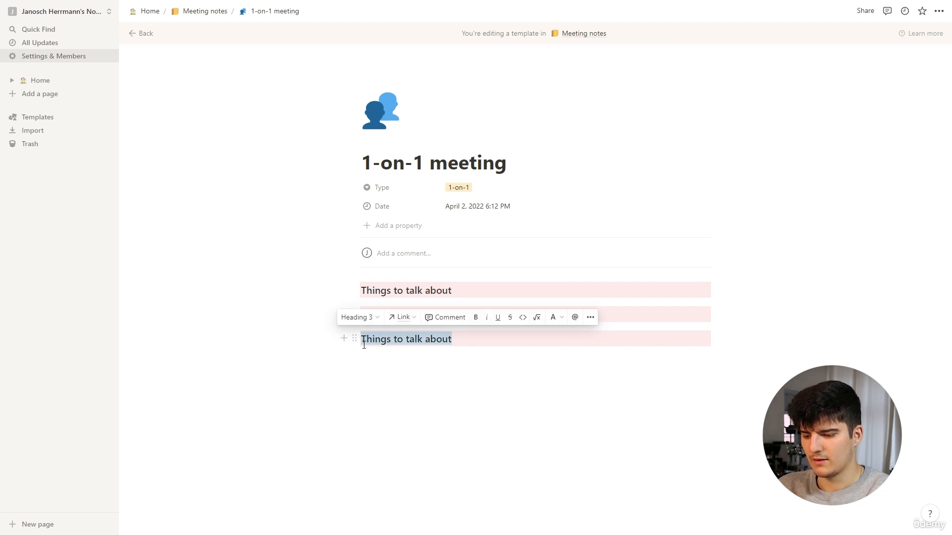
text(Outcom)
key(BackSpace)
key(BackSpace)
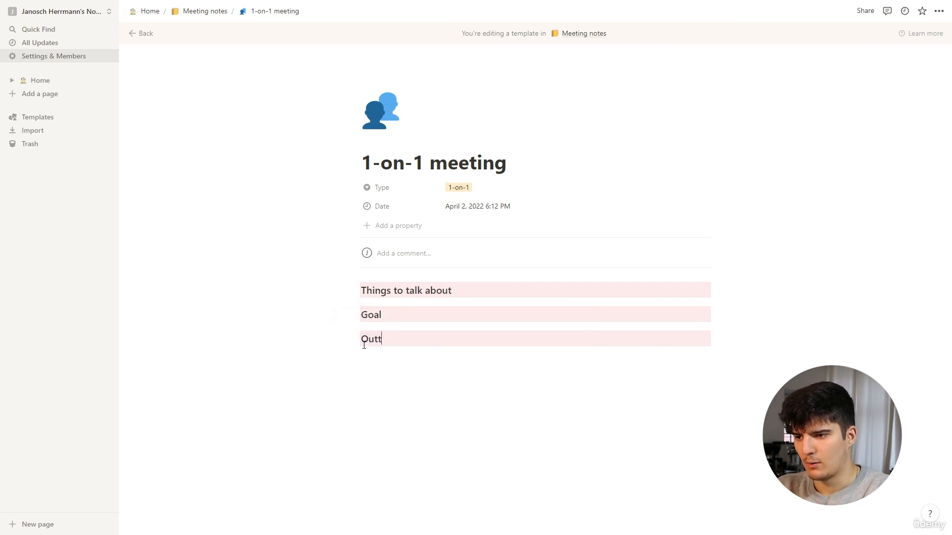
text(omes)
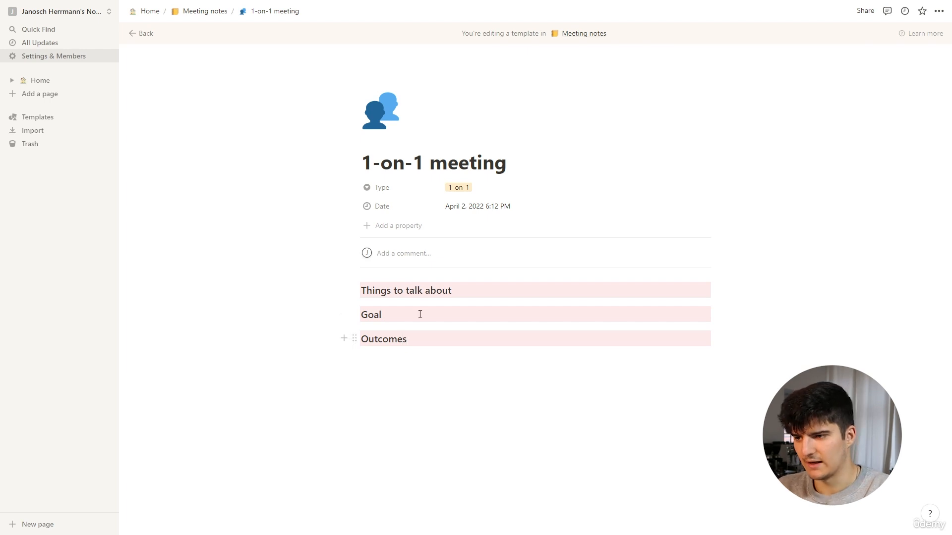
Insert an empty bulleted list item under each of the headings Things to talk about, Goal and Outcomes
key(Return)
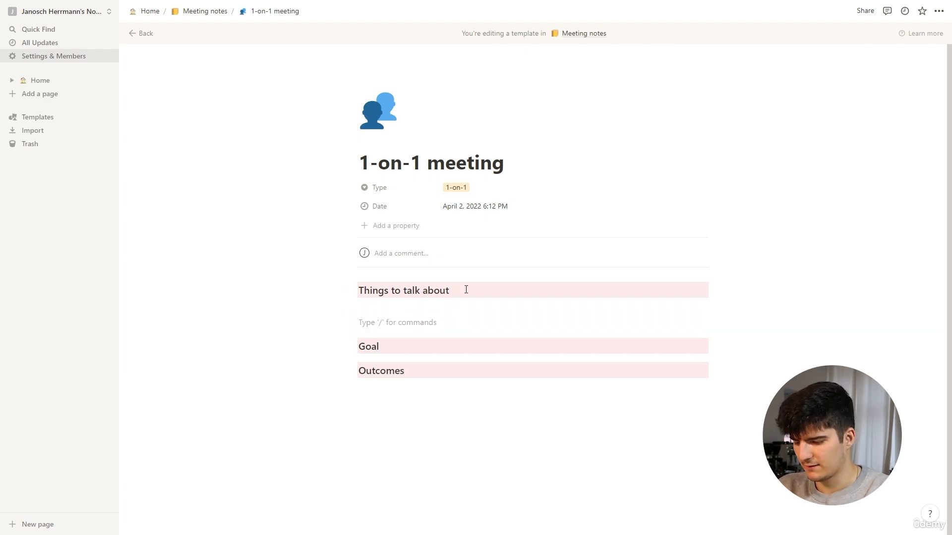
text(-)
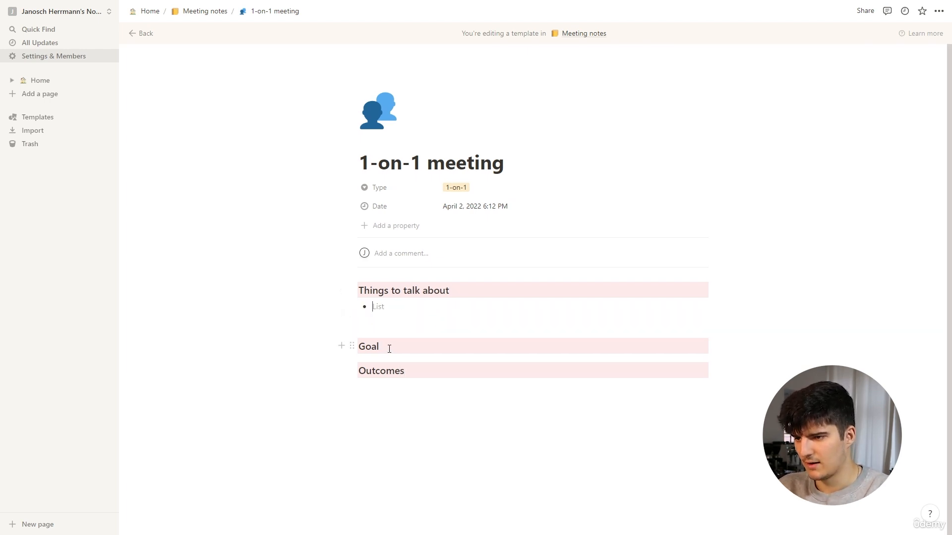
key(Return)
text(-)
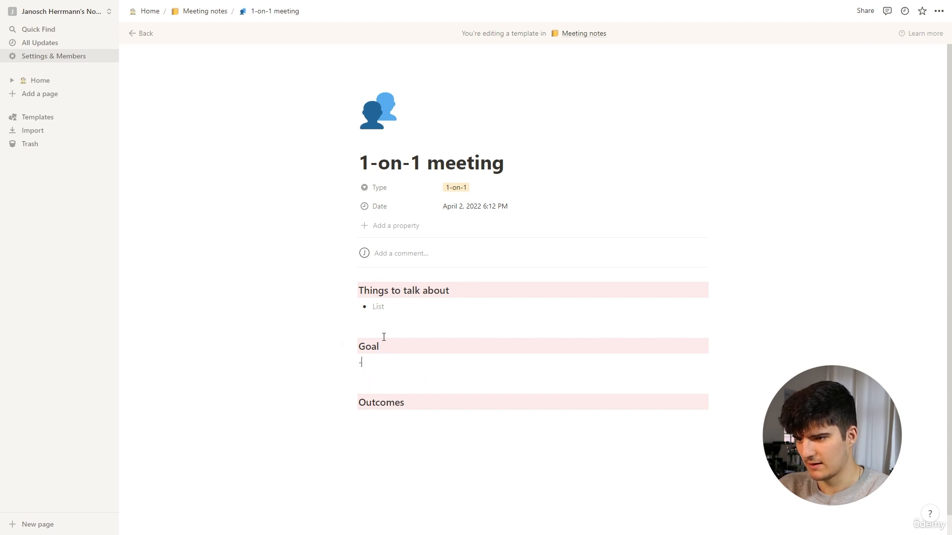
click(387, 421)
text(-)
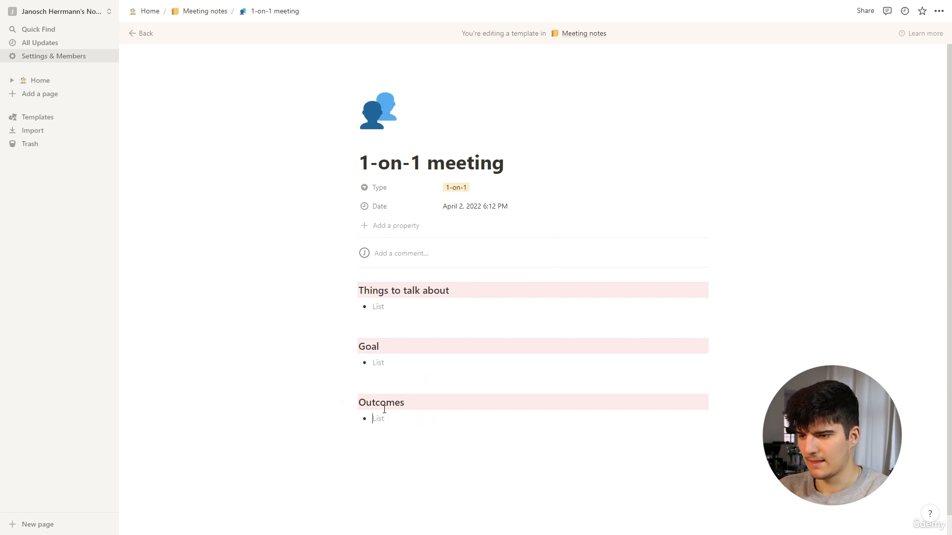
Look over the finished 1-on-1 meeting template and return to the Meeting notes table
scroll(377, 375, down, 1)
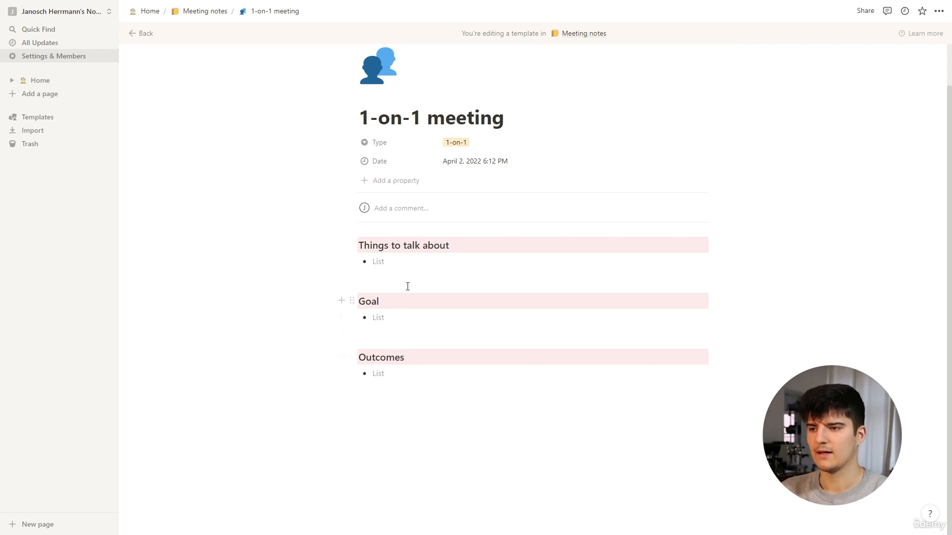
scroll(408, 287, up, 1)
scroll(410, 281, down, 1)
scroll(410, 281, up, 1)
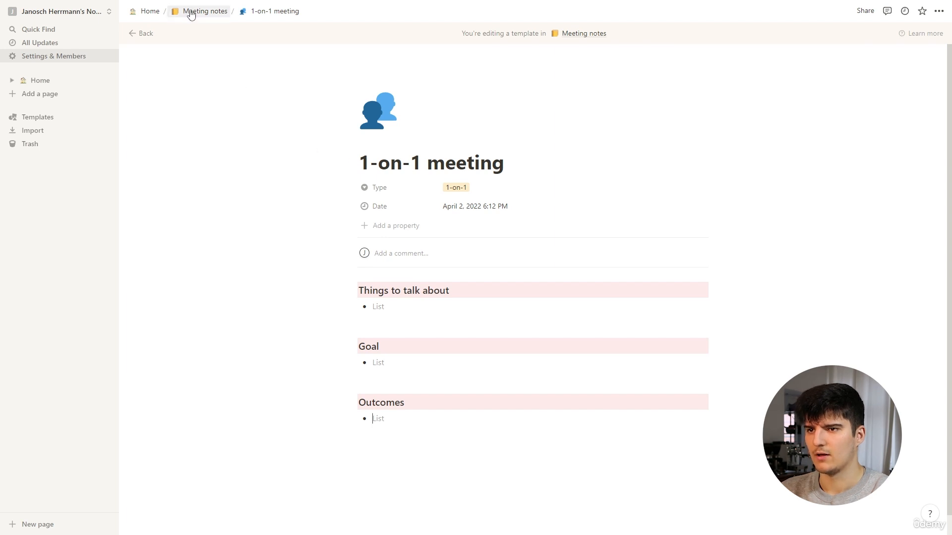
click(148, 35)
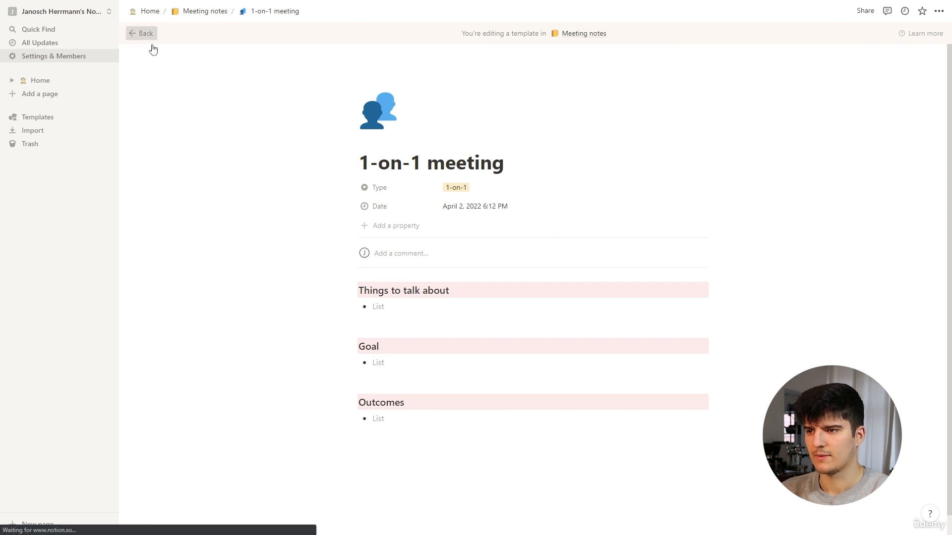
click(767, 198)
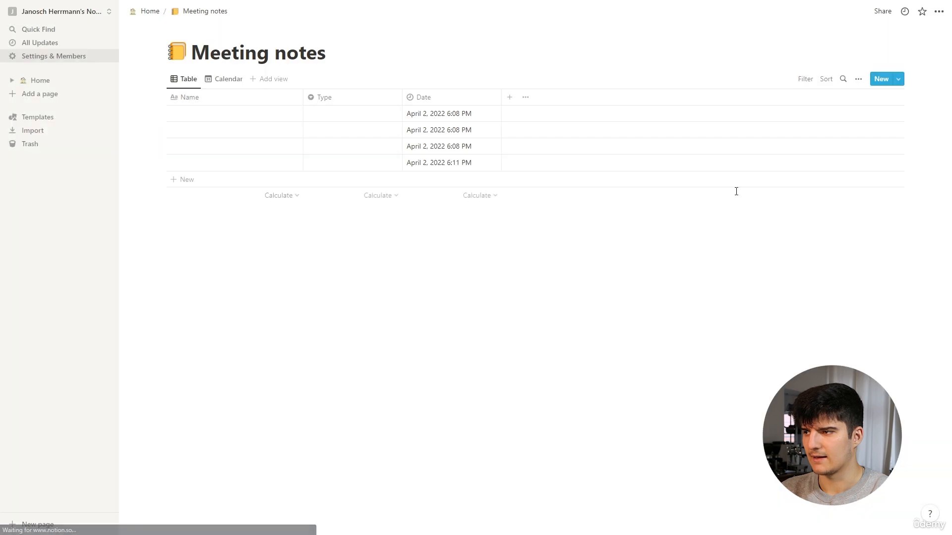
Create another template for the Meeting notes database and title it "Quarterly retreat"
click(897, 81)
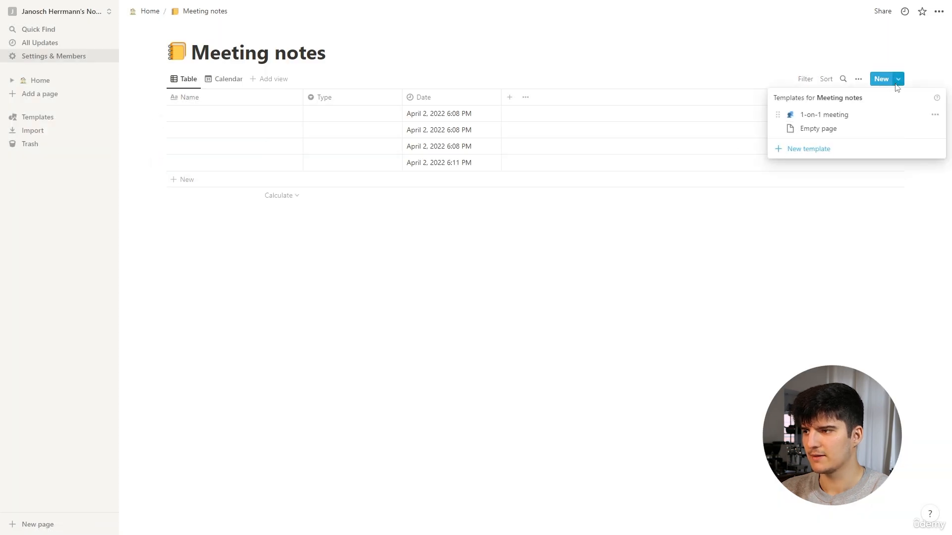
click(808, 151)
text(Qura)
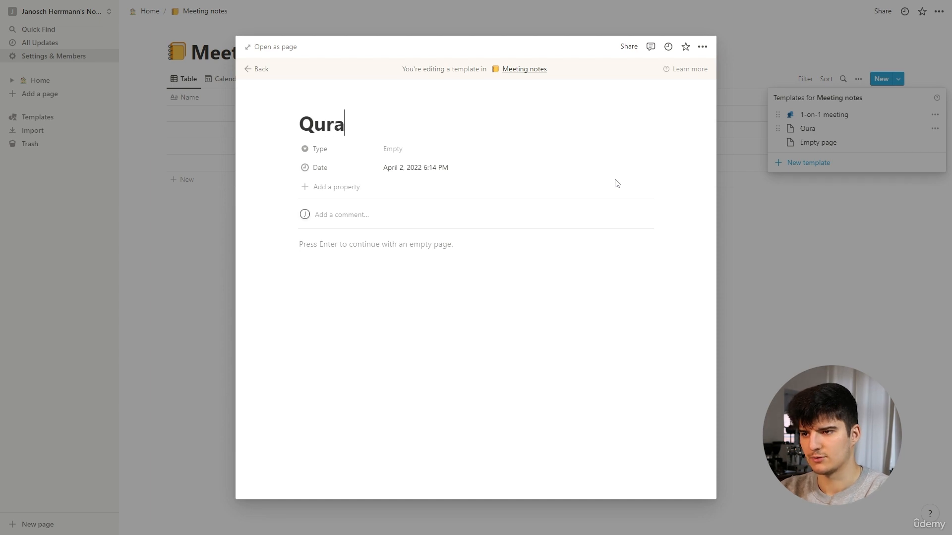
key(BackSpace)
key(BackSpace)
text(artel)
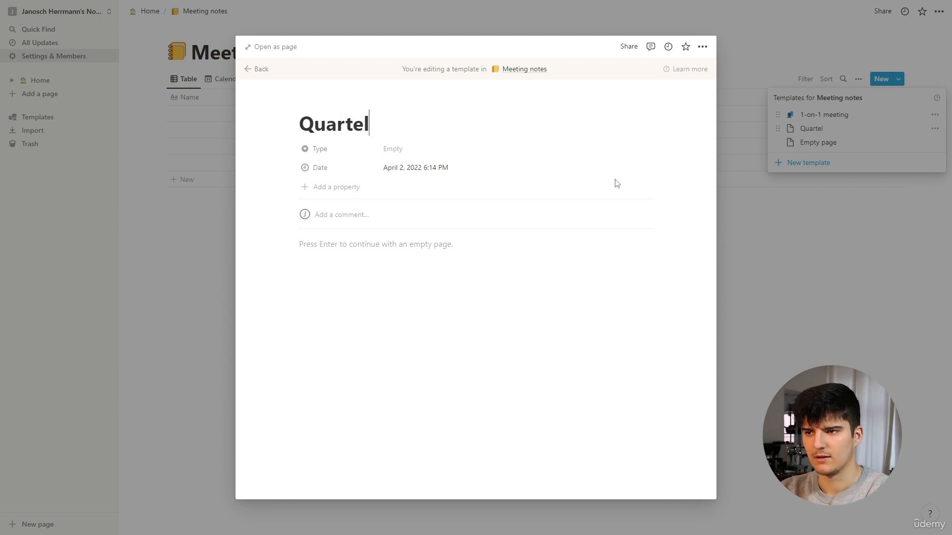
key(BackSpace)
text(rly retra)
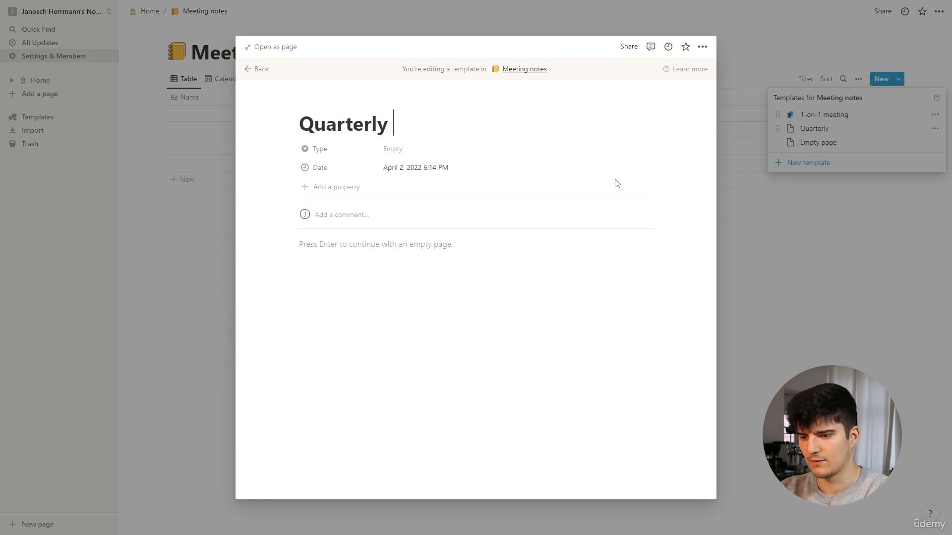
key(BackSpace)
text(eat)
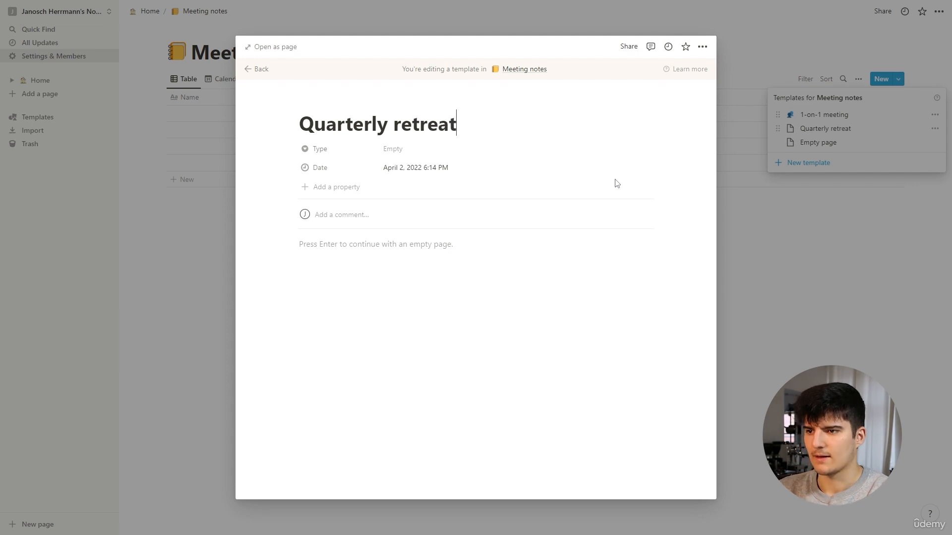
Create the option "Quarterly retreat" for the new template's Type property and assign it
click(419, 155)
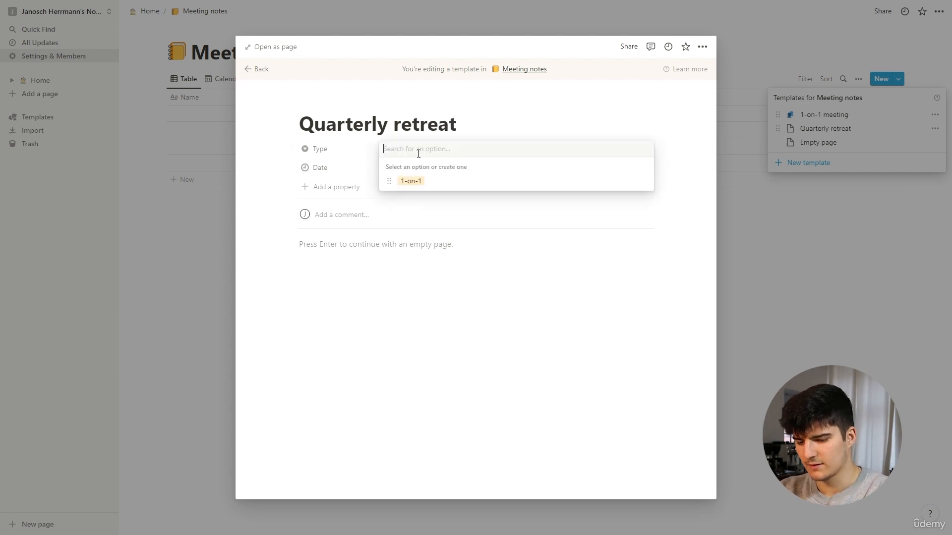
text(Qua)
text(at)
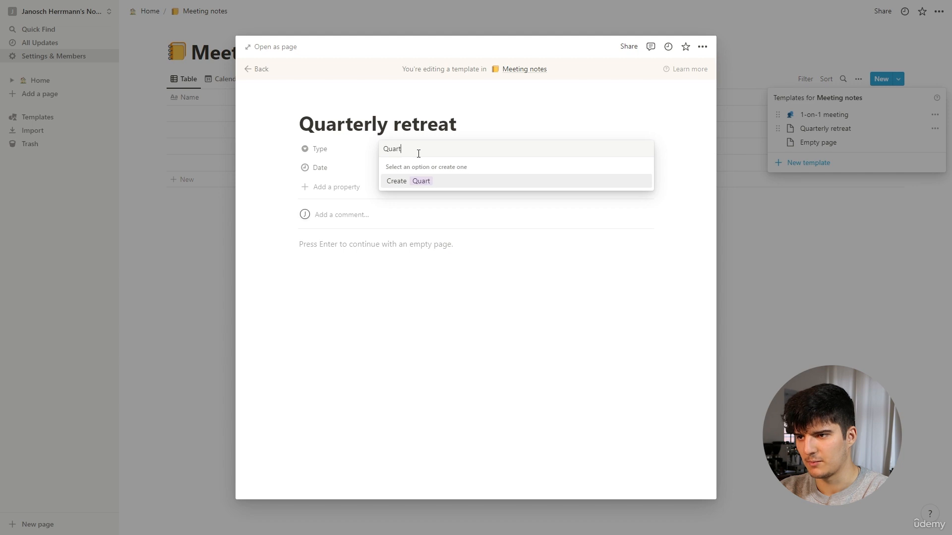
text(erly retreat)
key(Return)
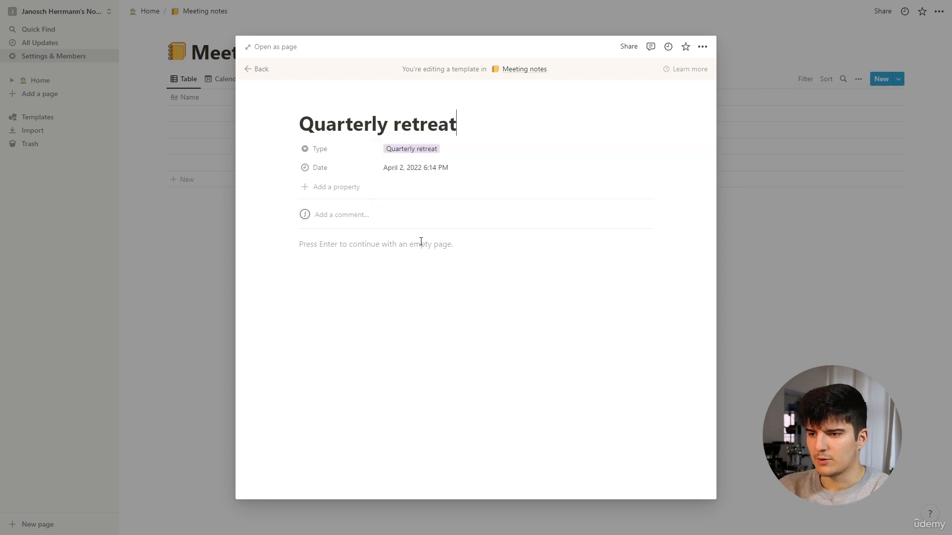
Start the Quarterly retreat template's body with a Heading 3 reading "What has changed?" and give it a red background
click(413, 244)
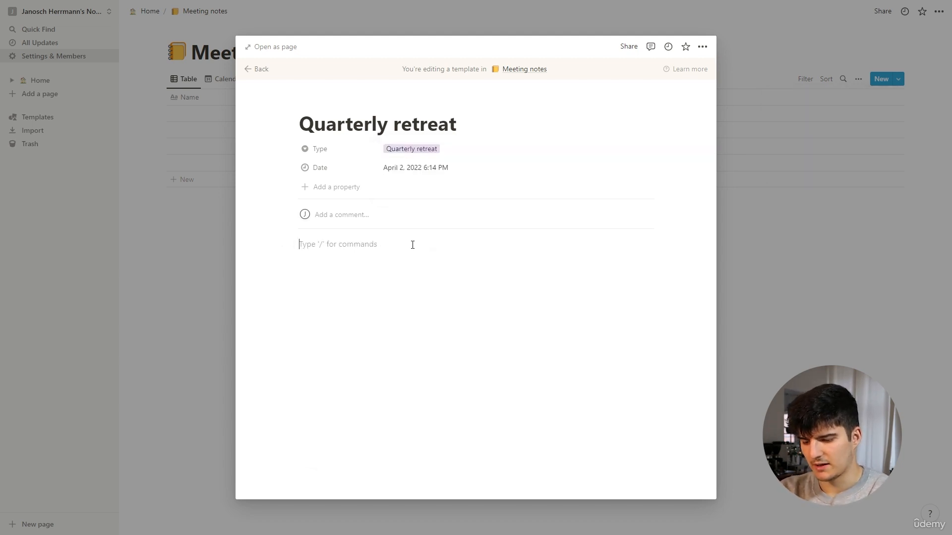
text(/h3)
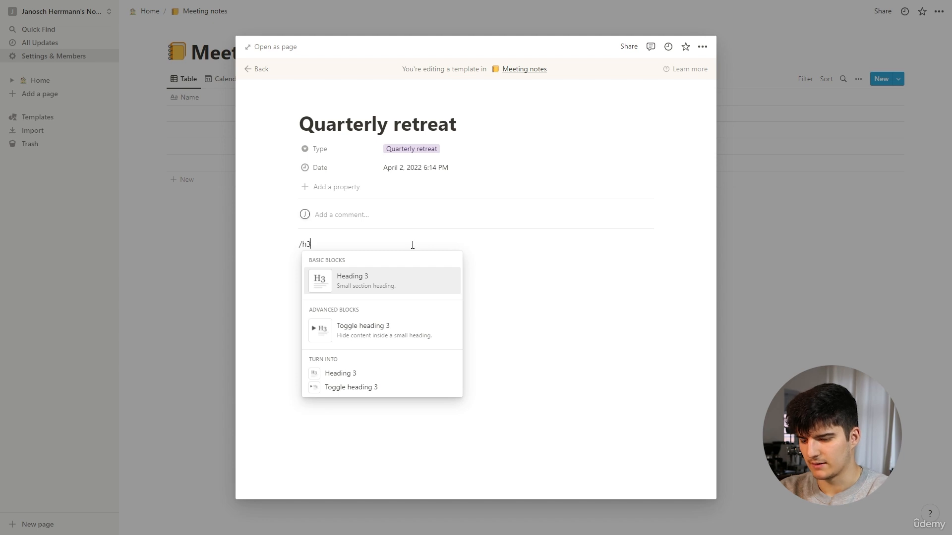
key(Return)
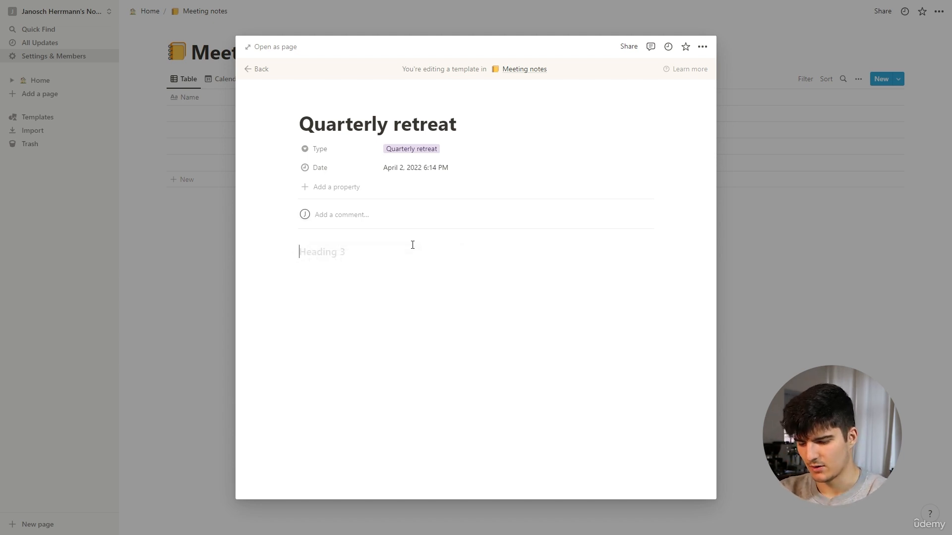
text(What has )
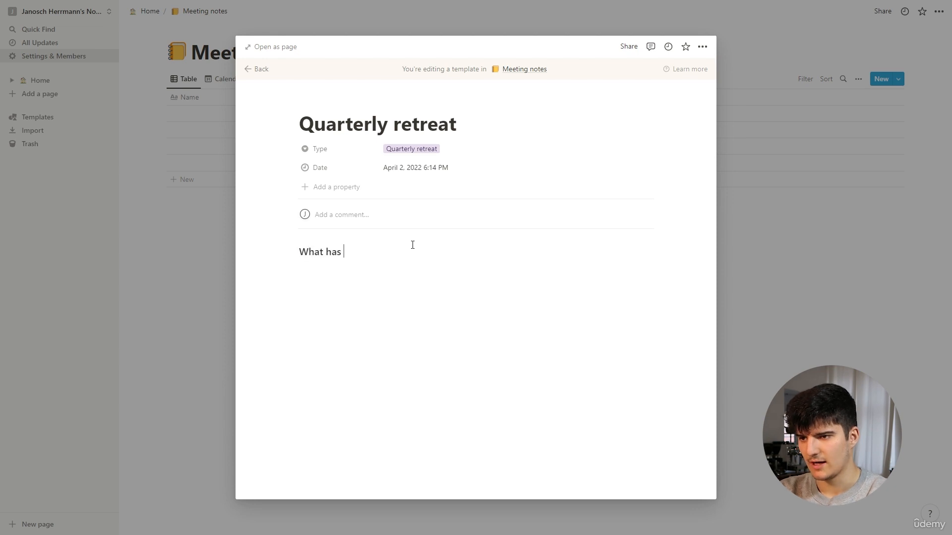
text(changed?)
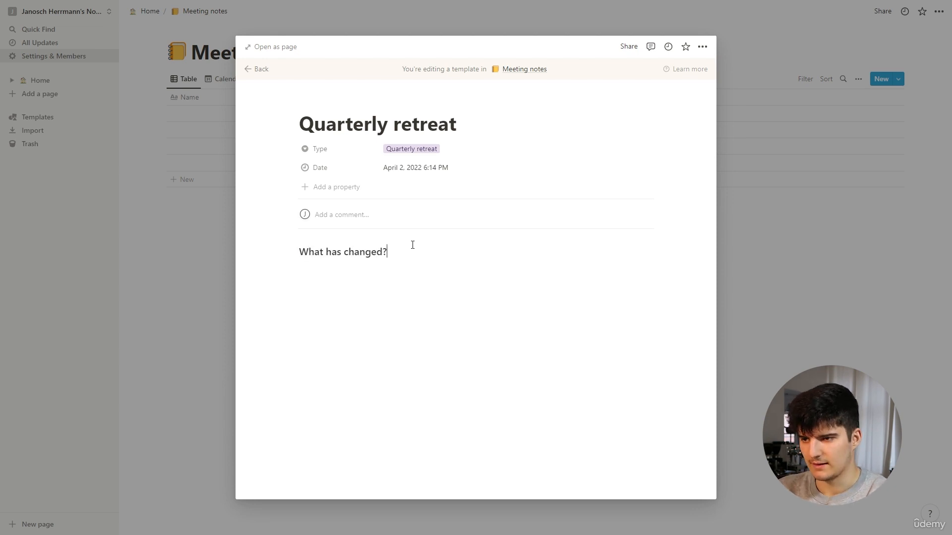
click(292, 251)
mouse_move(230, 308)
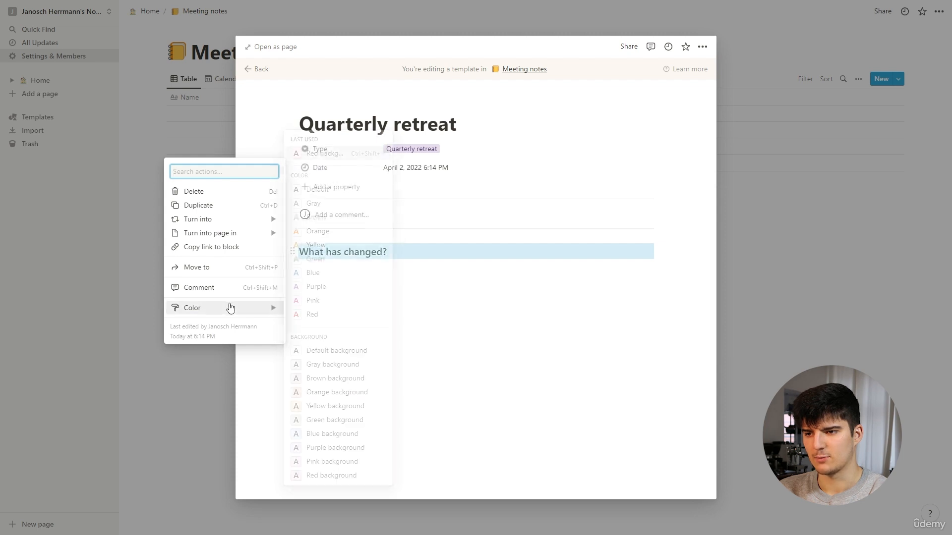
click(323, 475)
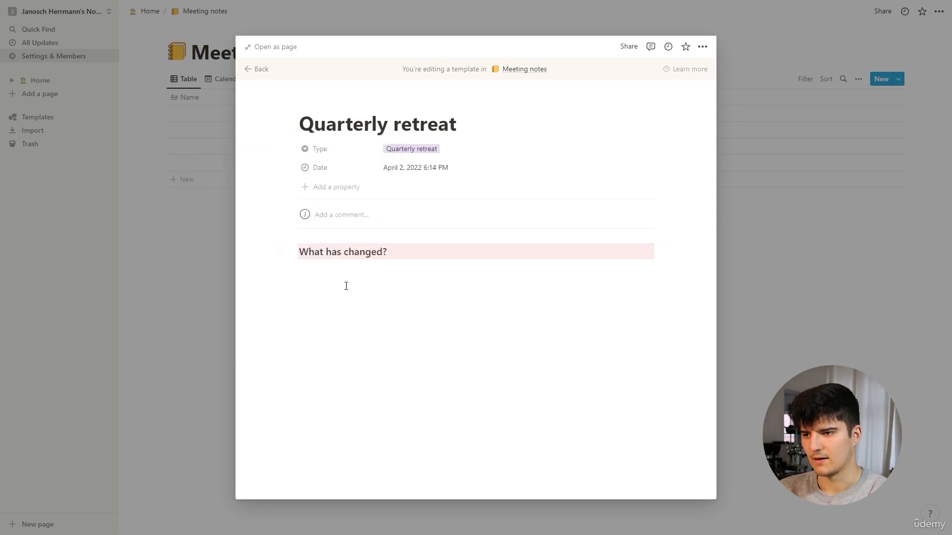
Add a Heading 3 reading "Goals" beneath the first section, leaving a blank line between, and give it a red background
key(Return)
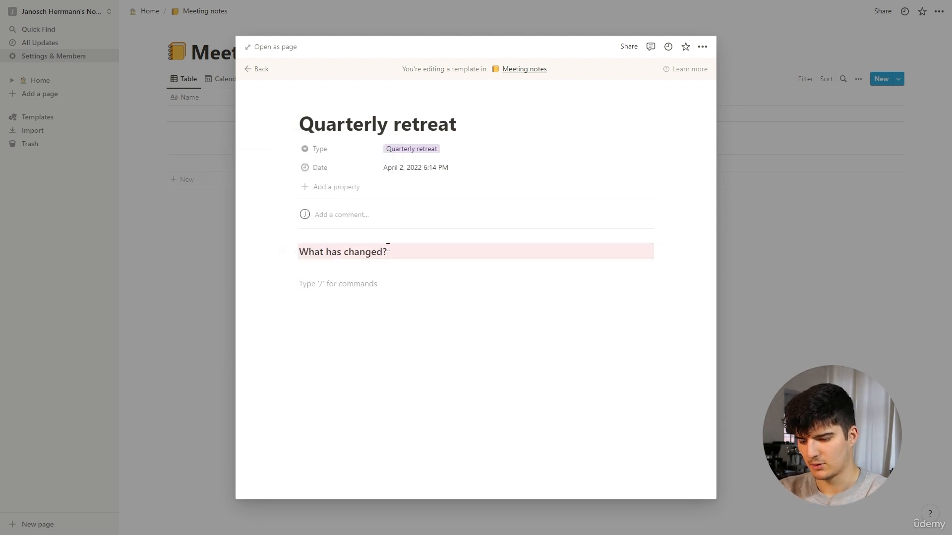
text(/h3)
key(Return)
text(Goa)
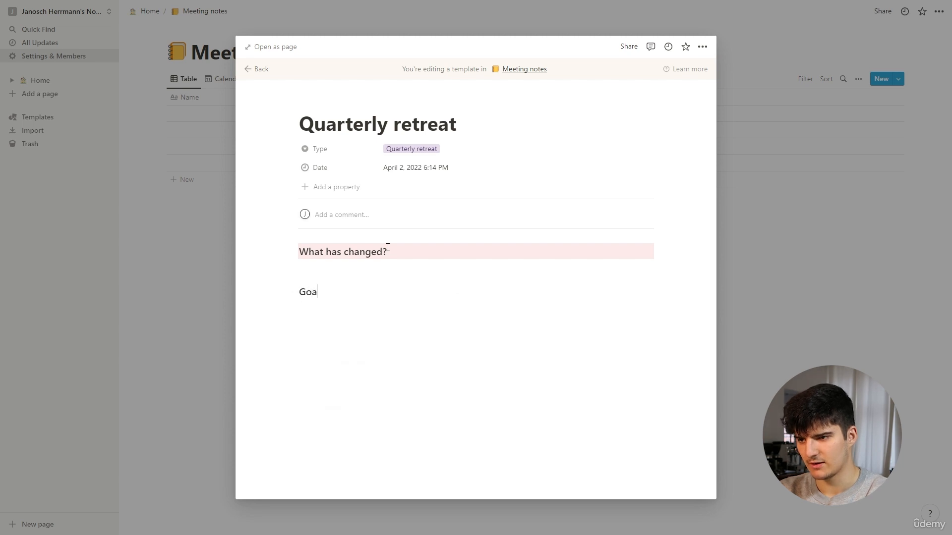
text(ls)
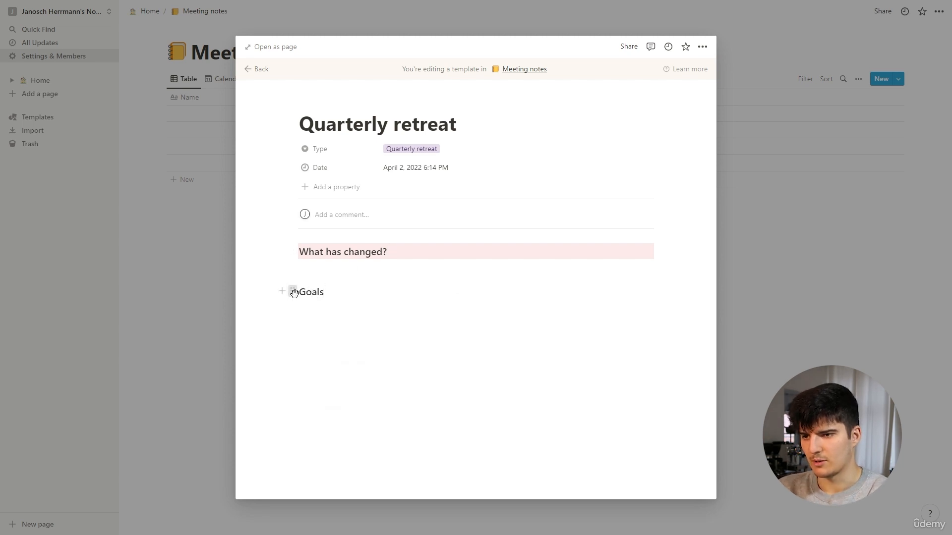
click(292, 292)
mouse_move(222, 353)
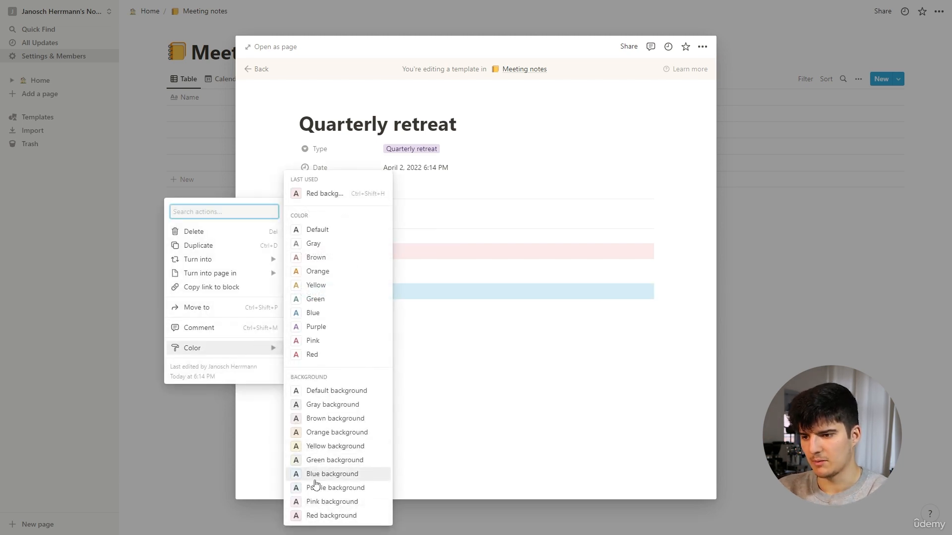
click(315, 515)
click(312, 327)
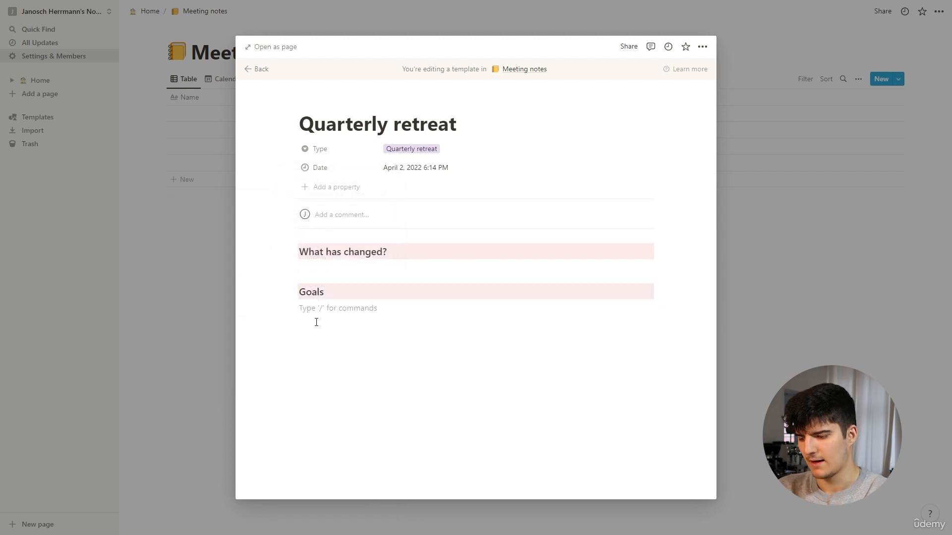
Duplicate the Goals heading and insert two empty lines between the original and its copy
click(291, 292)
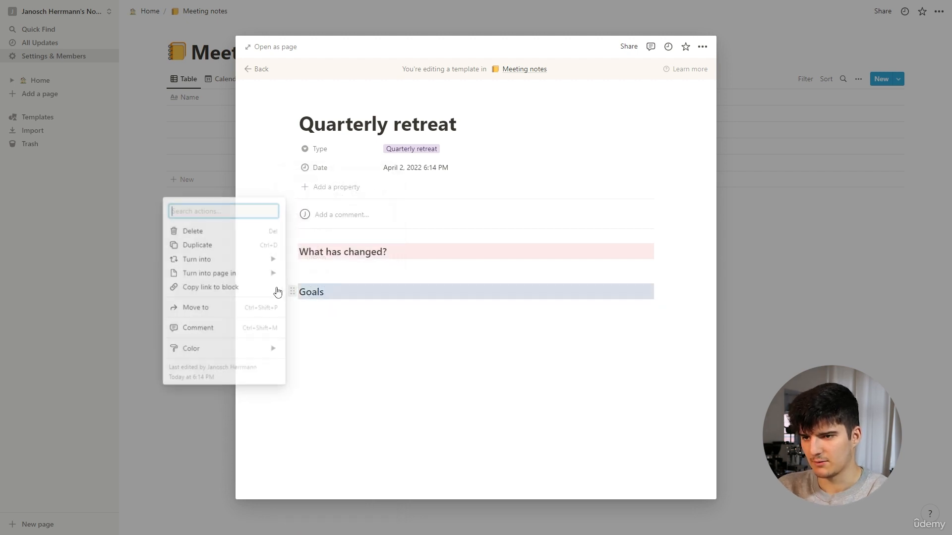
click(221, 256)
click(353, 297)
key(Return)
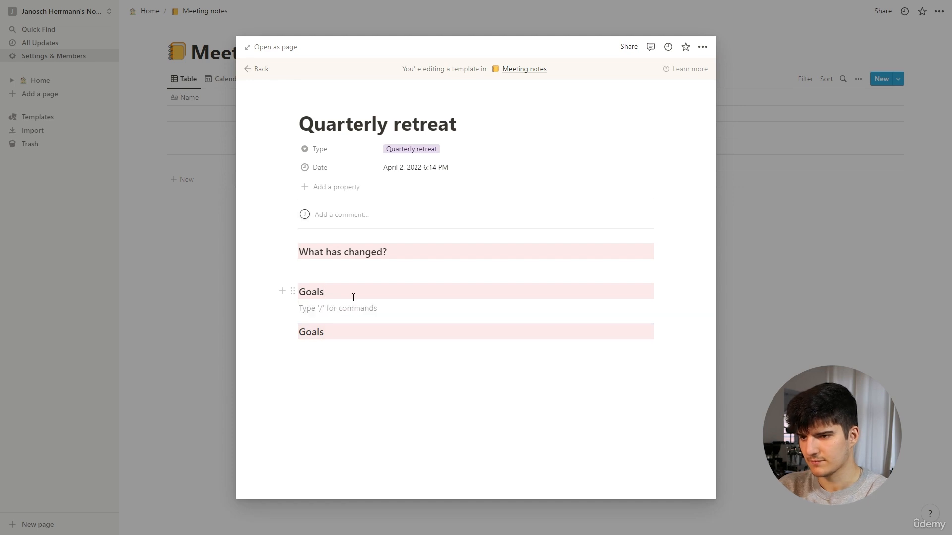
key(Return)
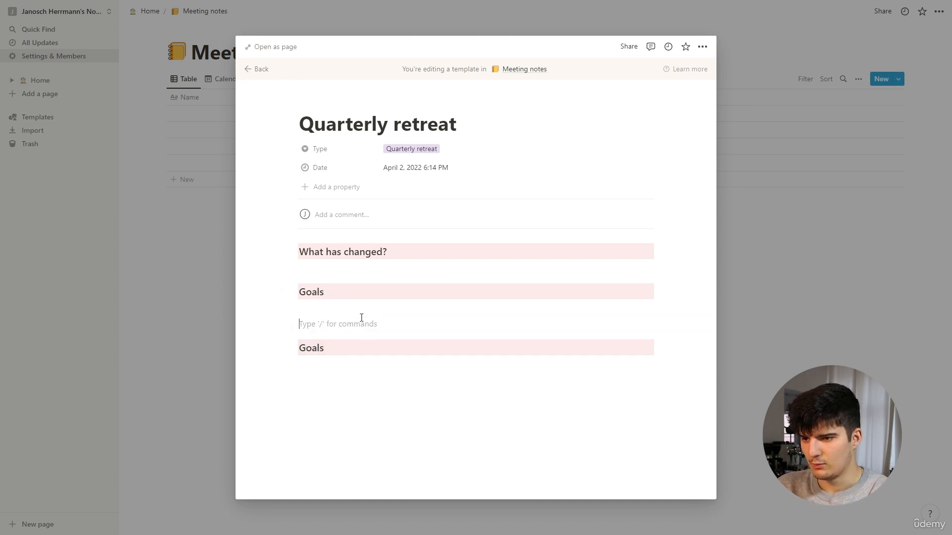
Replace the text of the duplicated Goals heading with "New team members introduction"
click(337, 349)
key(BackSpace)
key(BackSpace)
key(BackSpace)
key(BackSpace)
key(BackSpace)
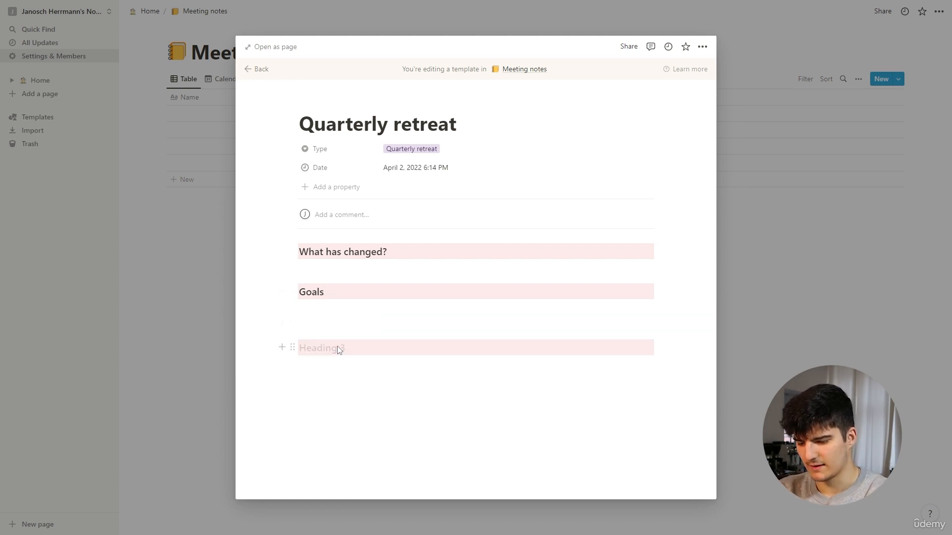
text(Ne)
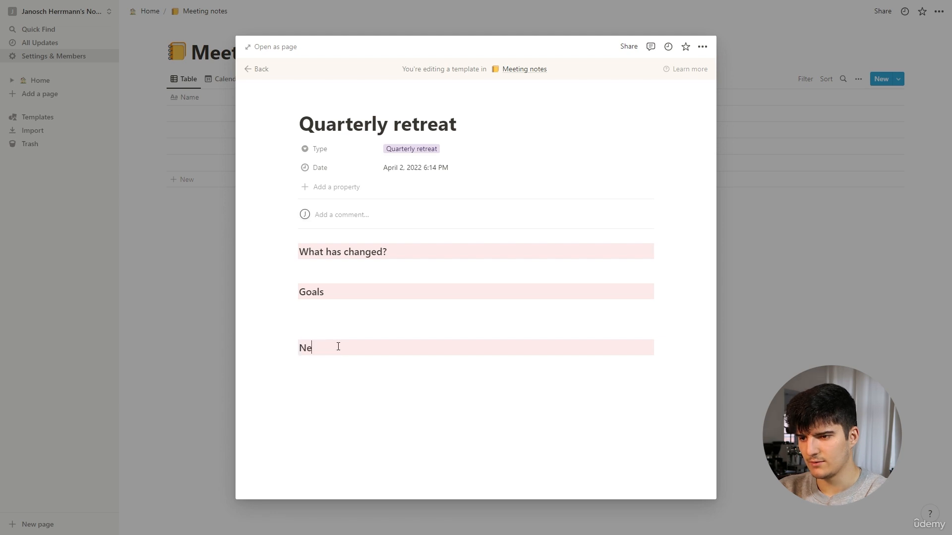
text(w team members )
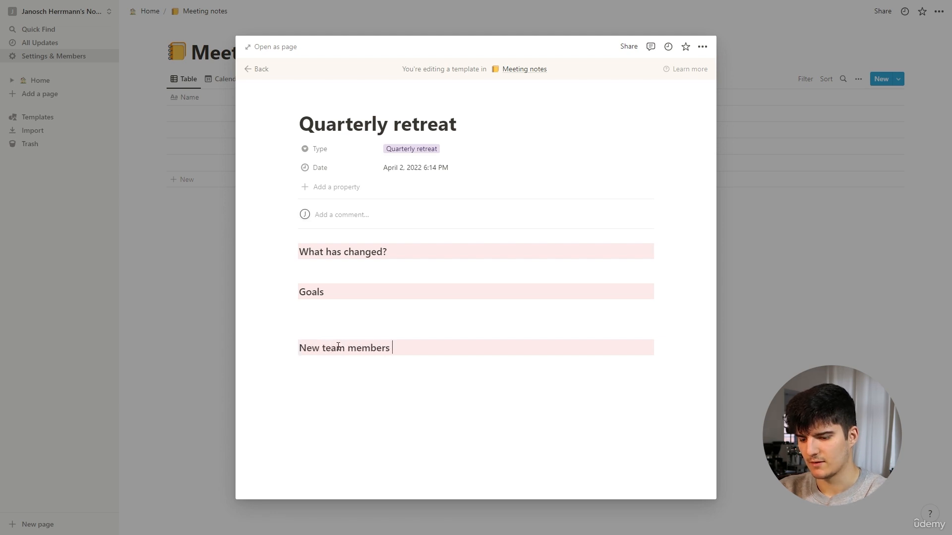
text(introduction)
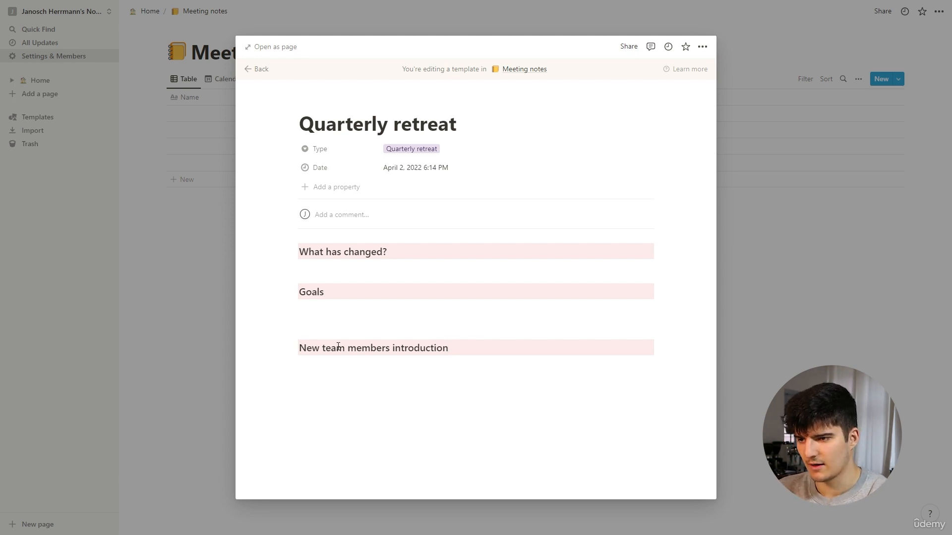
Insert an empty bulleted list item under each of the three headings, keeping blank lines between sections, and close the template
click(347, 309)
text(-)
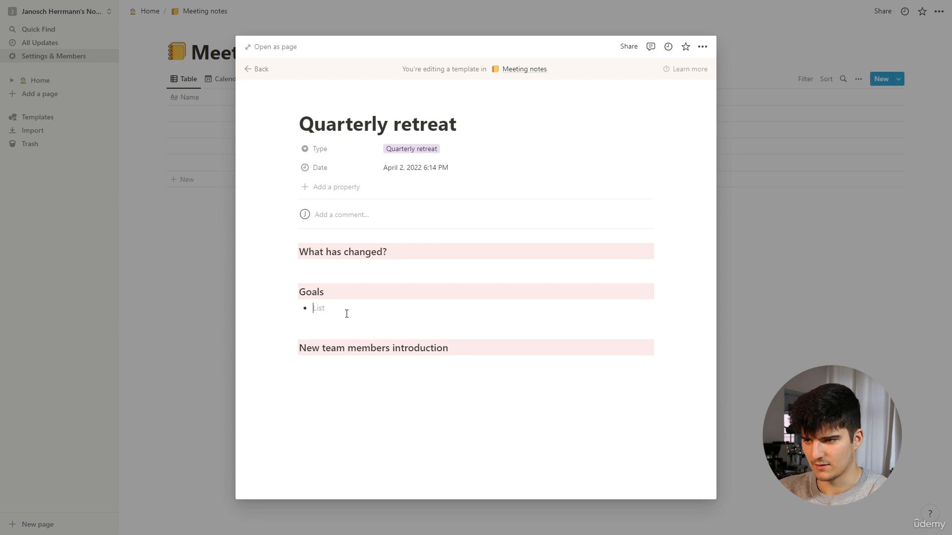
click(320, 274)
key(Return)
key(Up)
text(-)
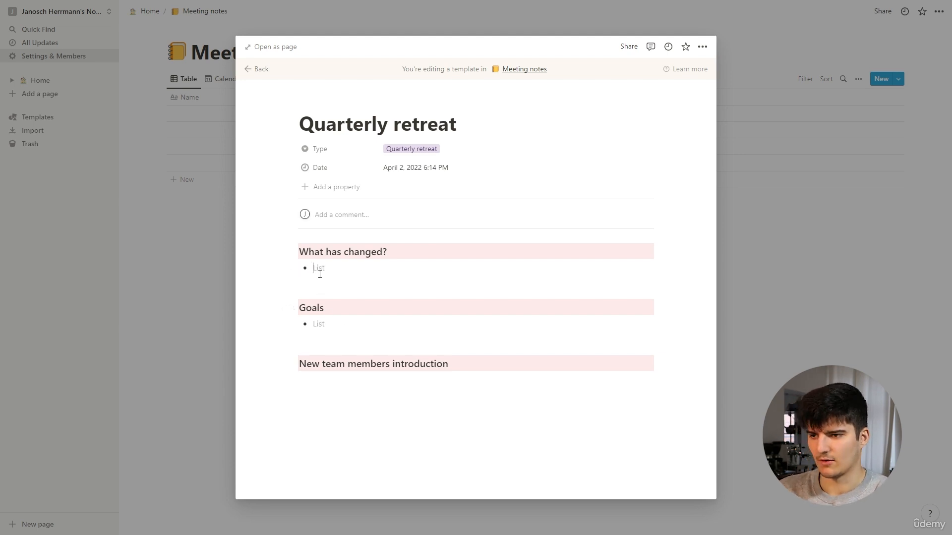
click(305, 386)
text(-)
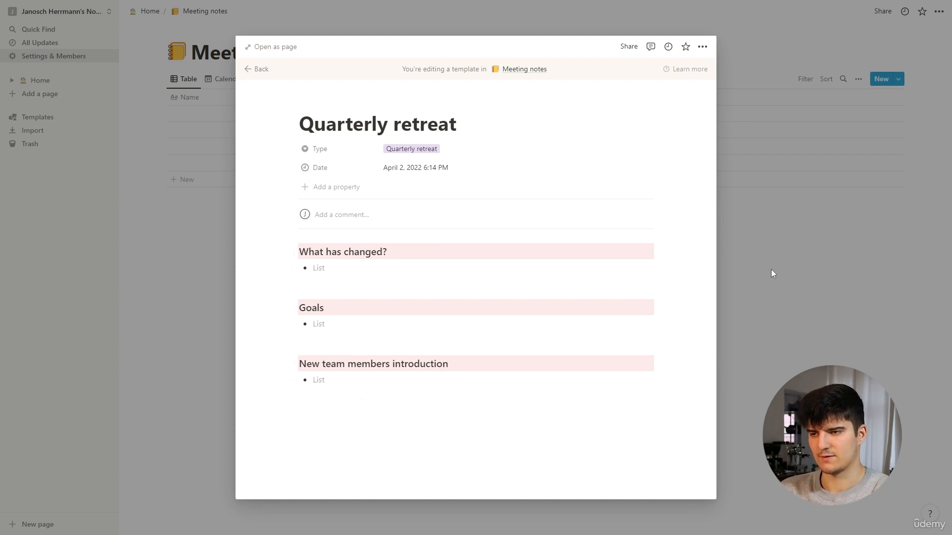
click(772, 256)
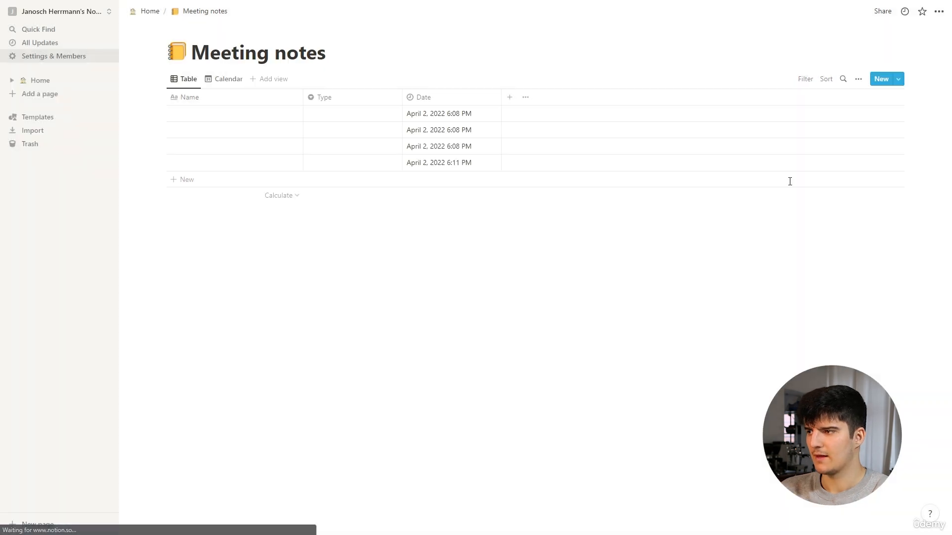
click(898, 81)
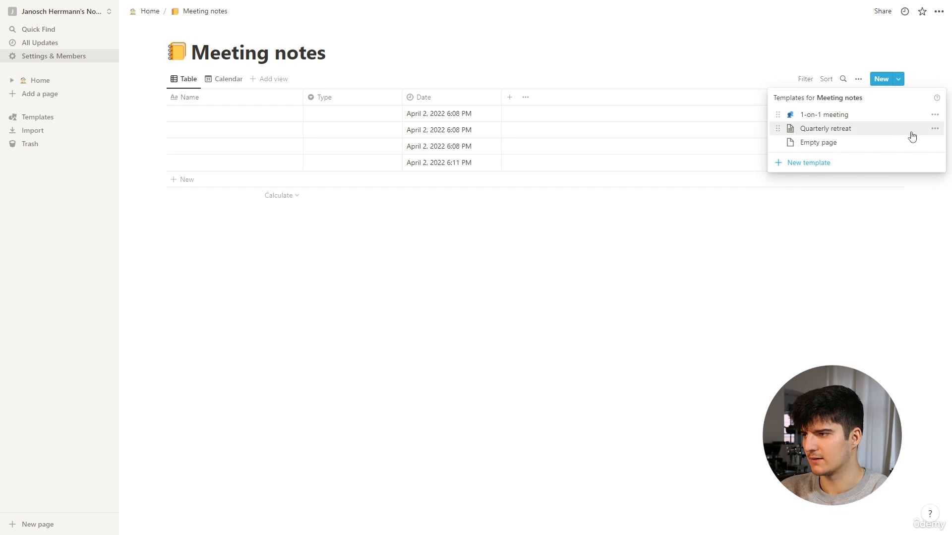
click(930, 131)
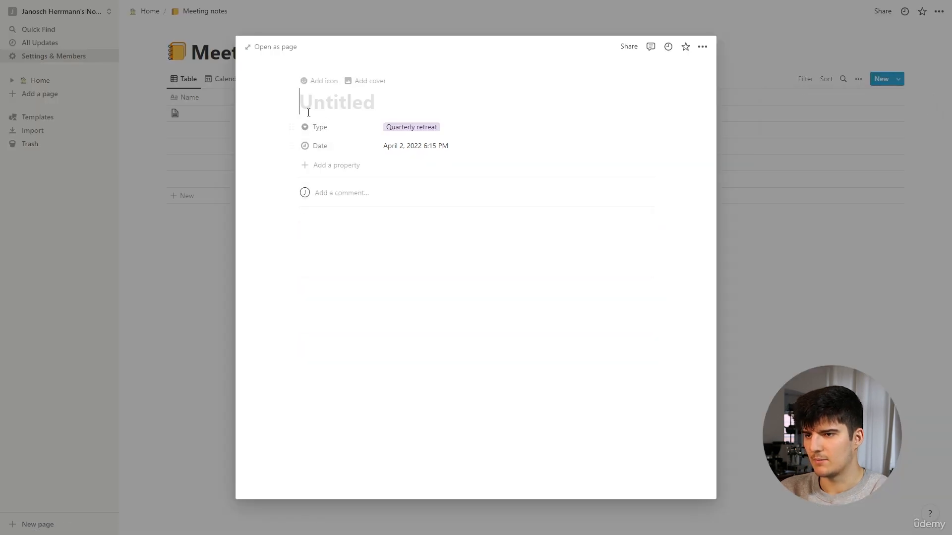
click(314, 82)
click(869, 100)
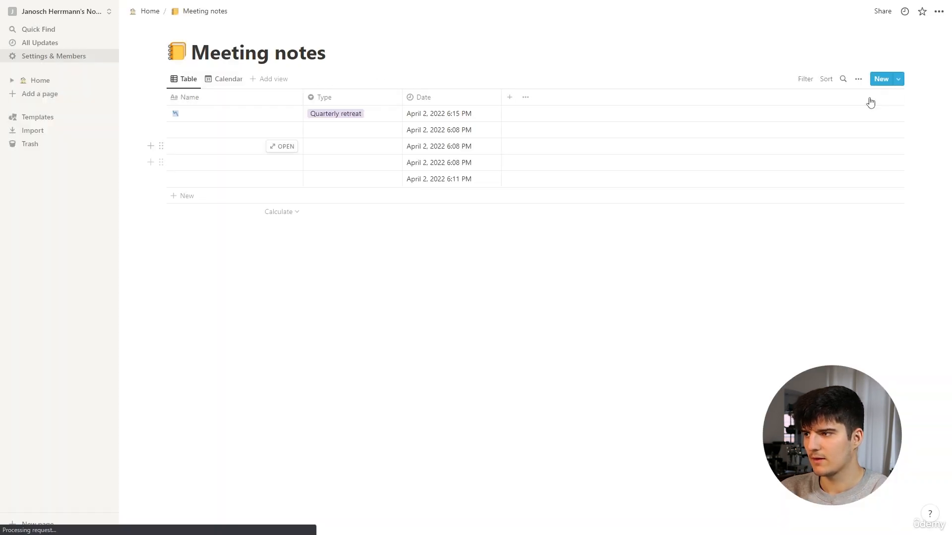
Edit the Quarterly retreat template to use the palm tree emoji as its icon, and return to the Meeting notes table
click(900, 81)
click(934, 128)
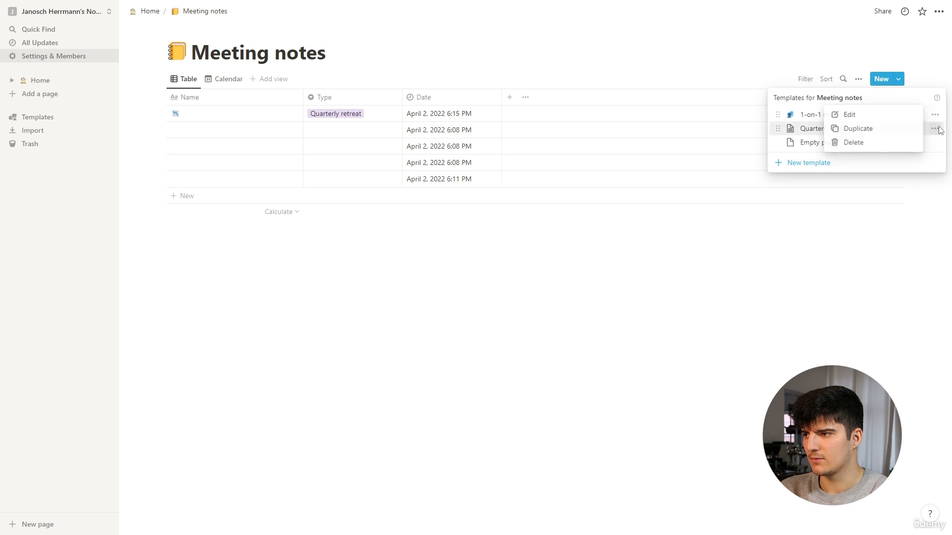
click(858, 118)
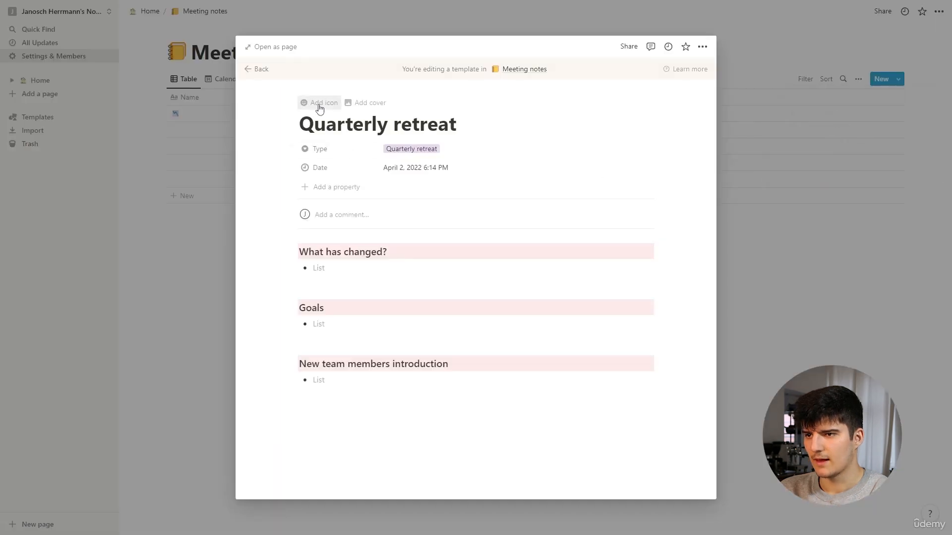
click(314, 100)
click(314, 142)
text(palm)
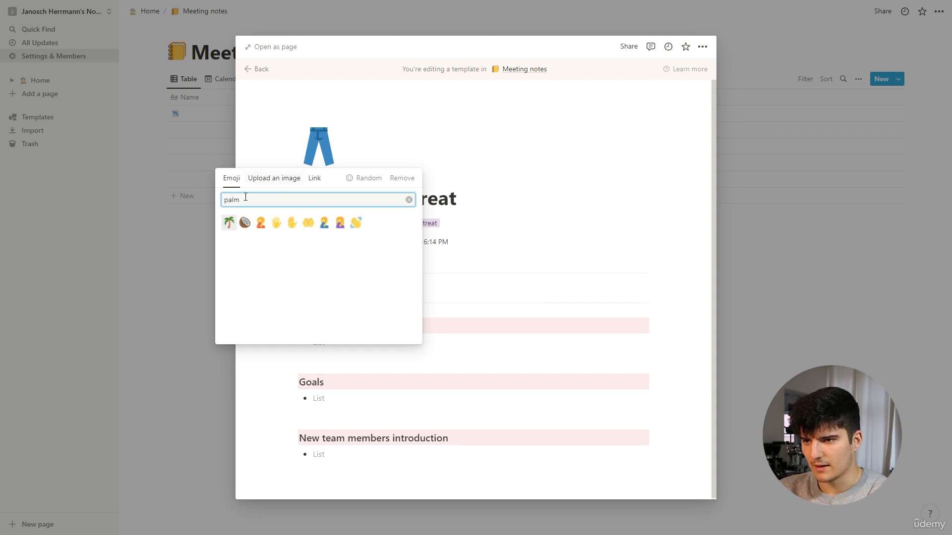
click(229, 223)
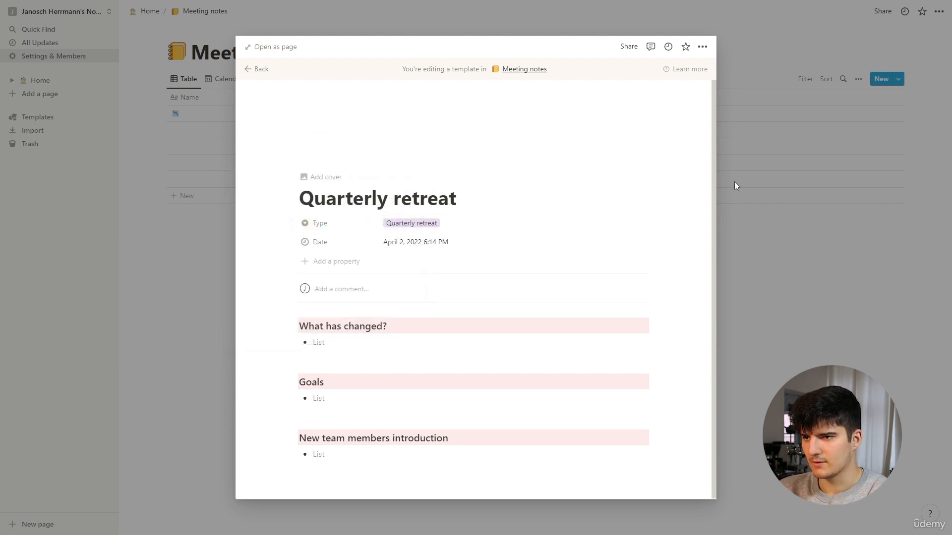
click(772, 174)
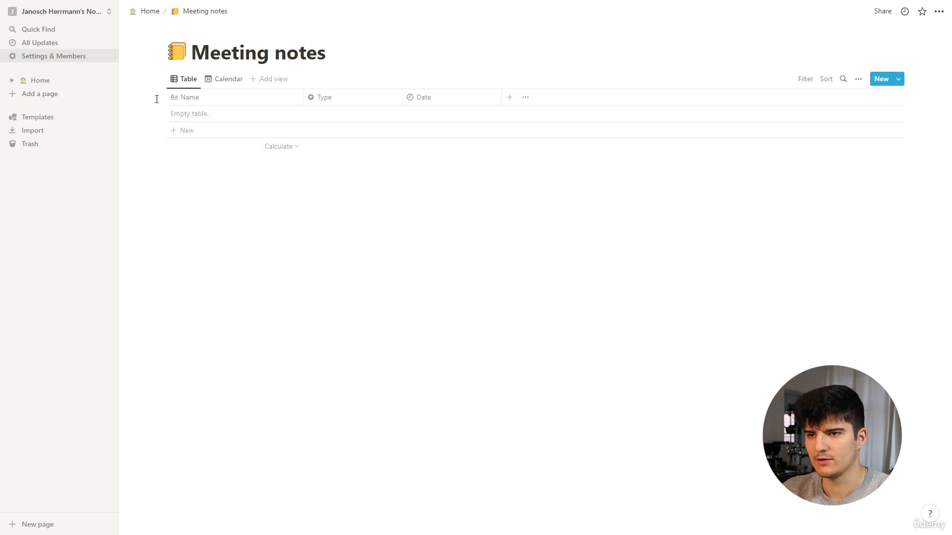
Create a new entry in the Meeting notes table and fill its page from the Quarterly retreat template
click(188, 130)
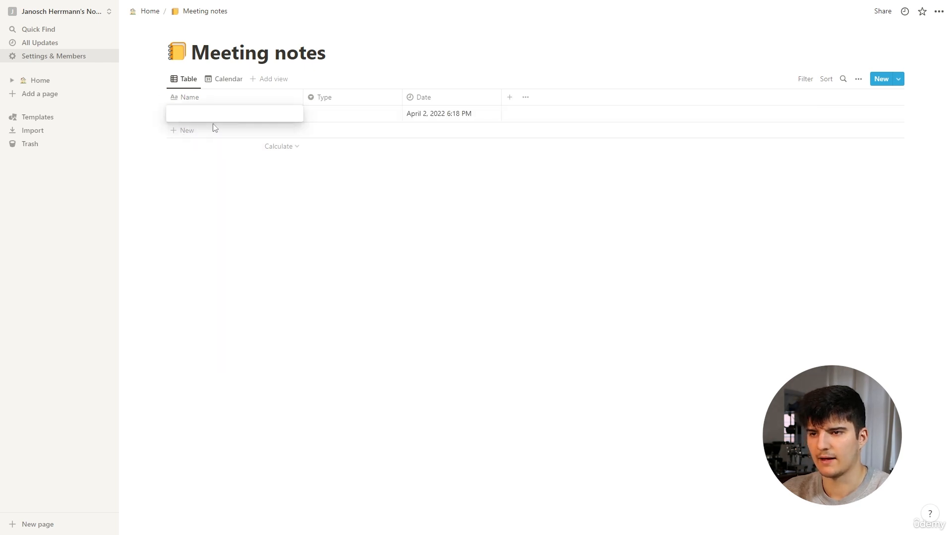
key(Escape)
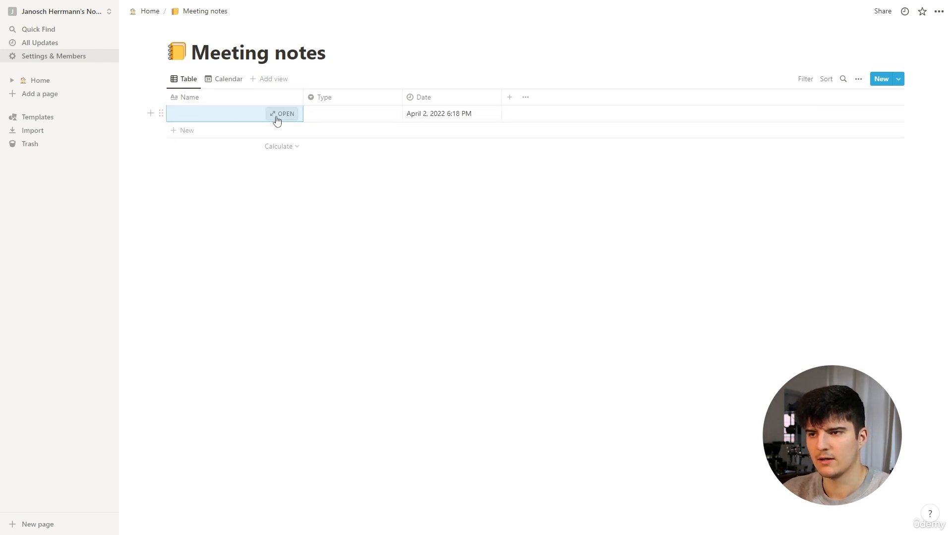
click(278, 119)
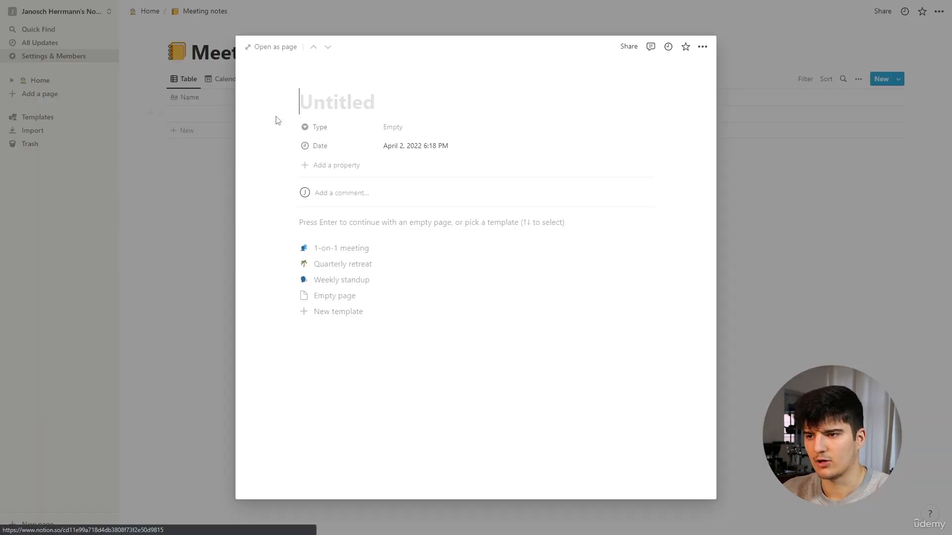
click(343, 265)
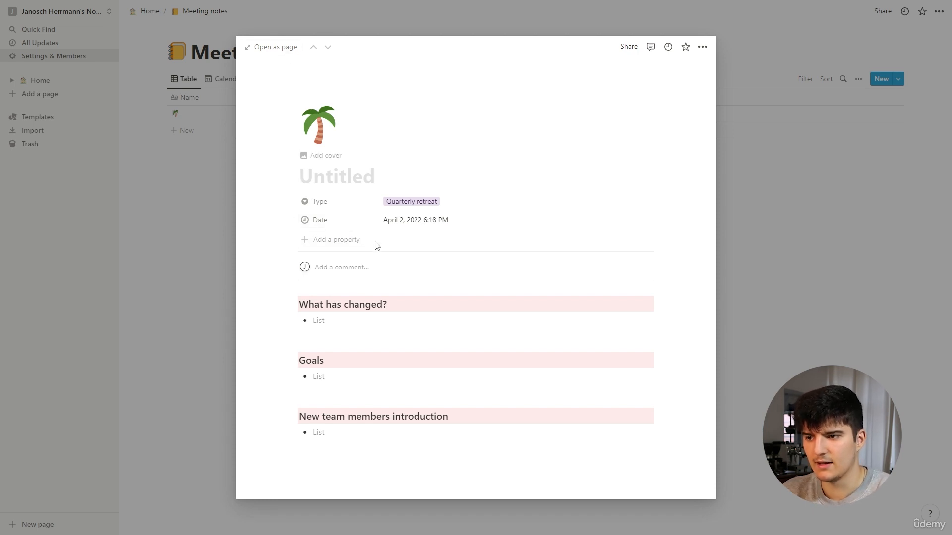
Title the new retreat entry "Quarterly retreat 2022 Q4" and close its page to return to the Meeting notes table
drag(323, 305, 446, 416)
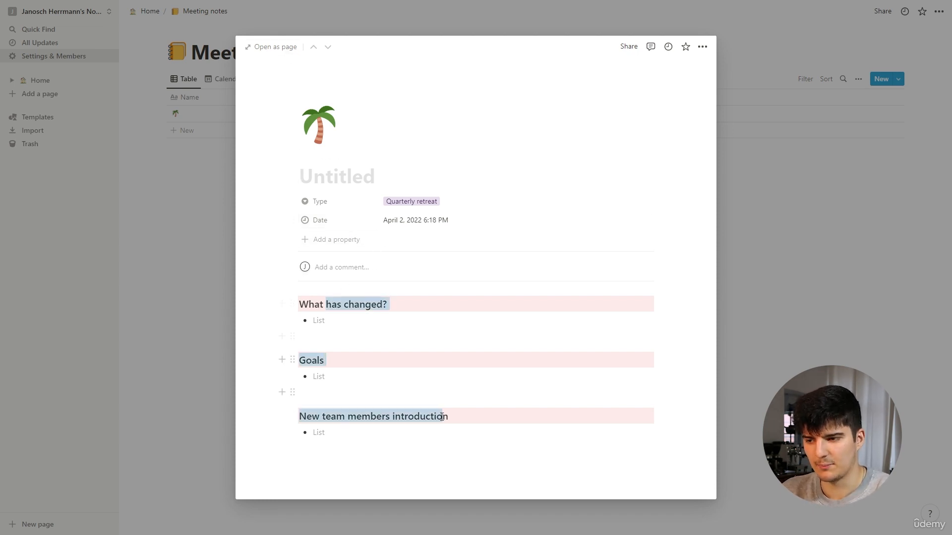
click(439, 447)
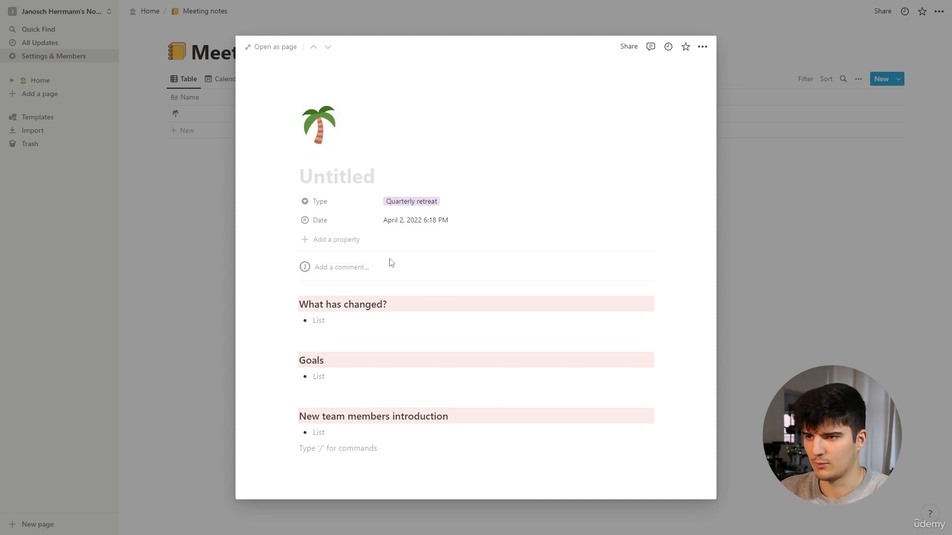
click(343, 184)
text(Que)
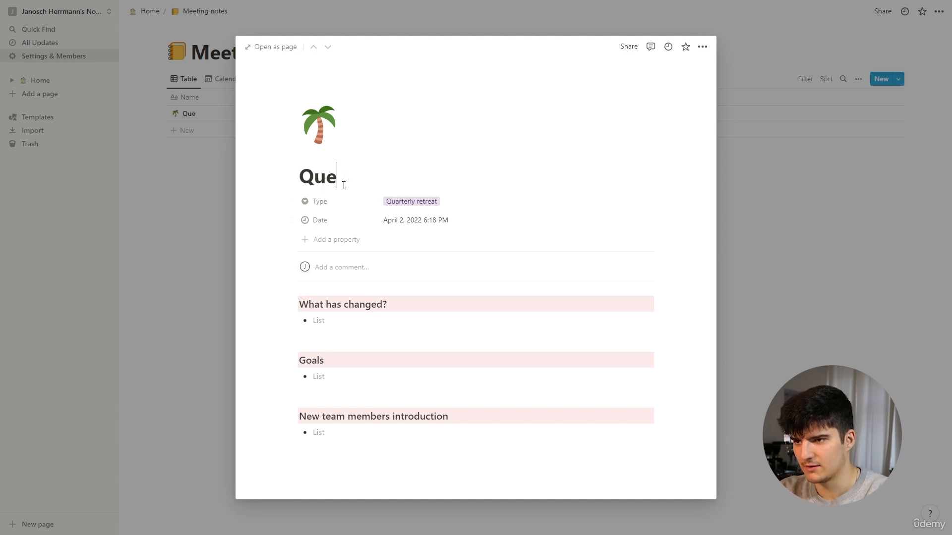
key(BackSpace)
text(arterl)
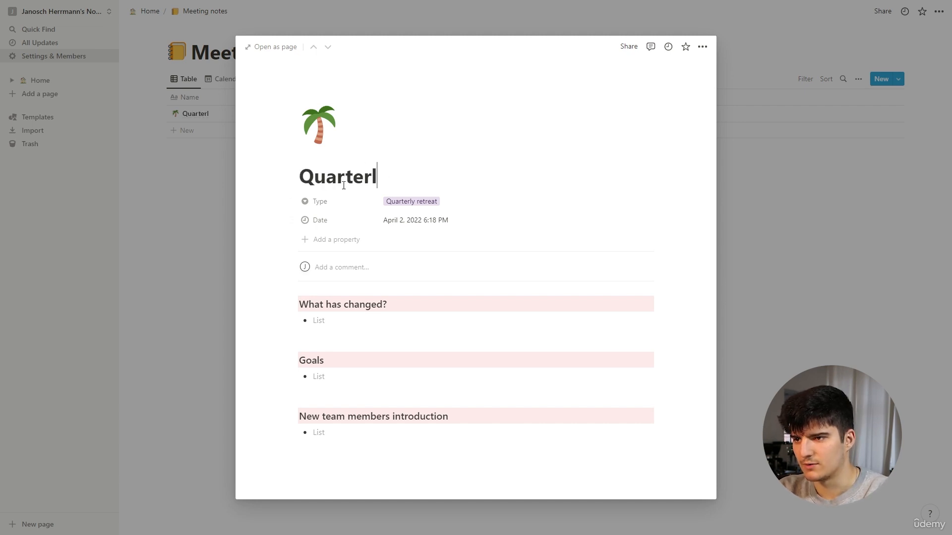
text(y retrat)
key(BackSpace)
key(BackSpace)
text(ea)
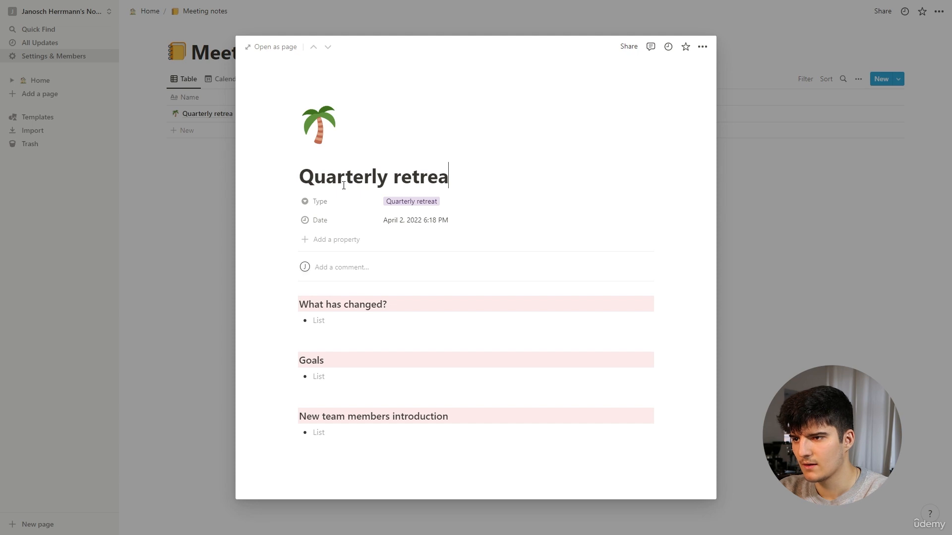
text(t 2022)
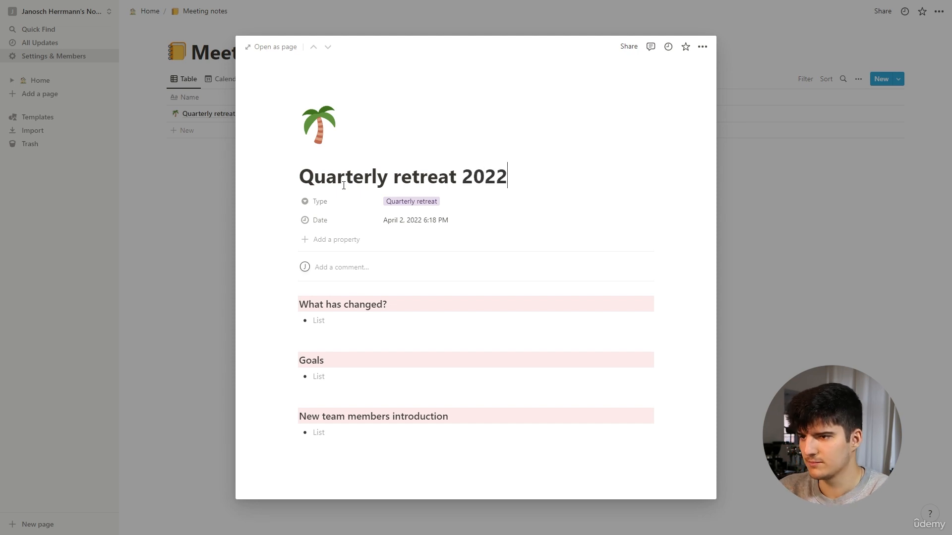
text( Q)
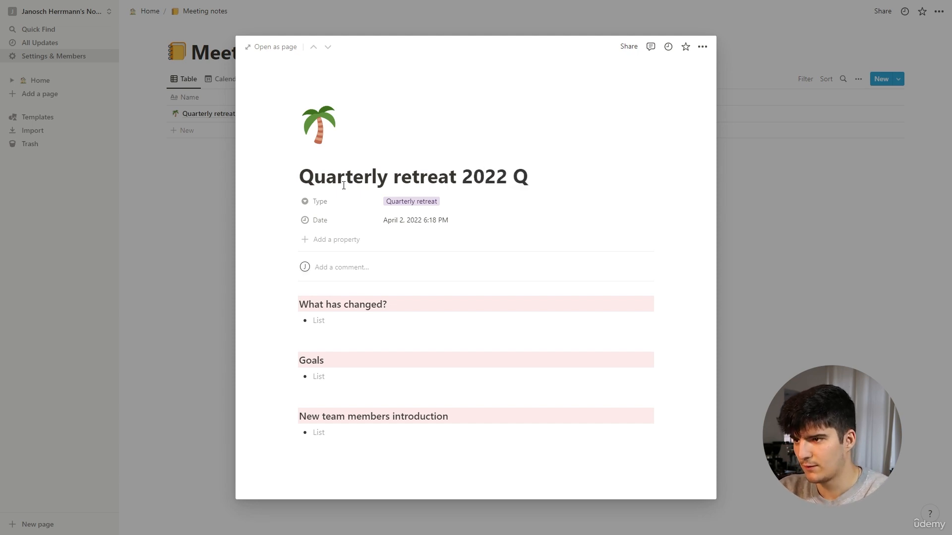
text(4)
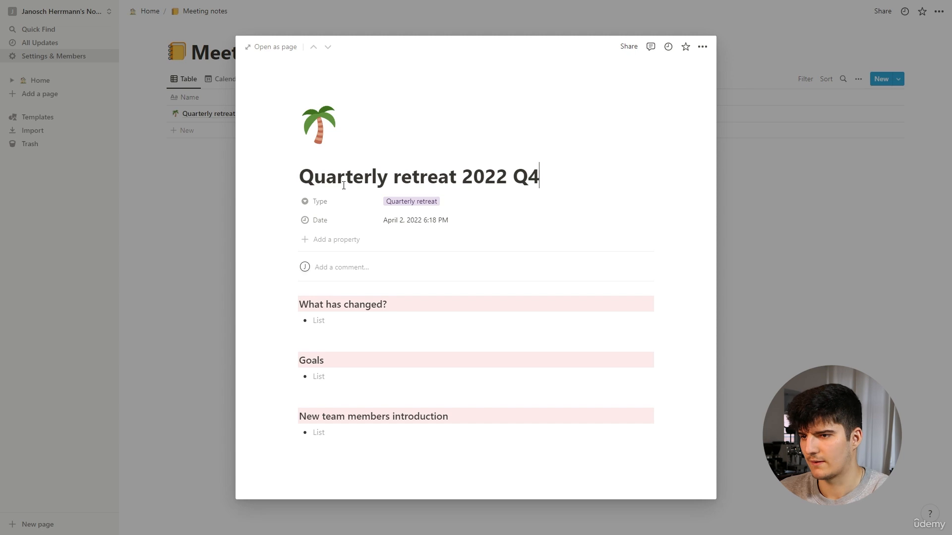
click(738, 240)
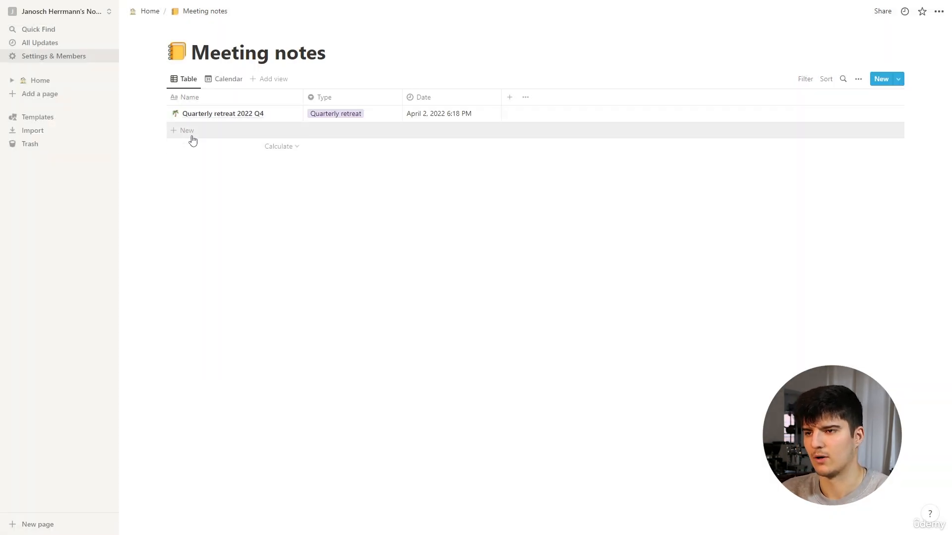
Make the Type property visible on entries in the Calendar view of Meeting notes and close the view options
click(228, 83)
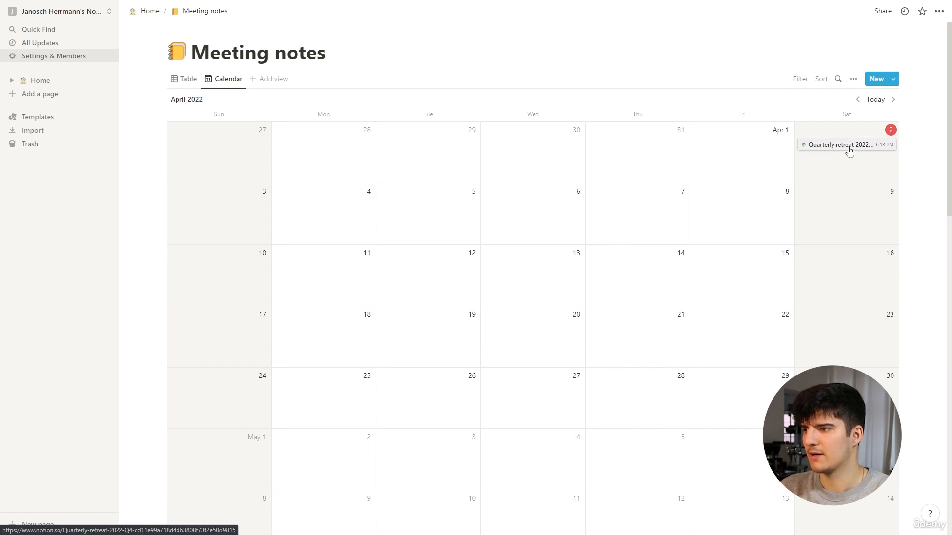
click(853, 79)
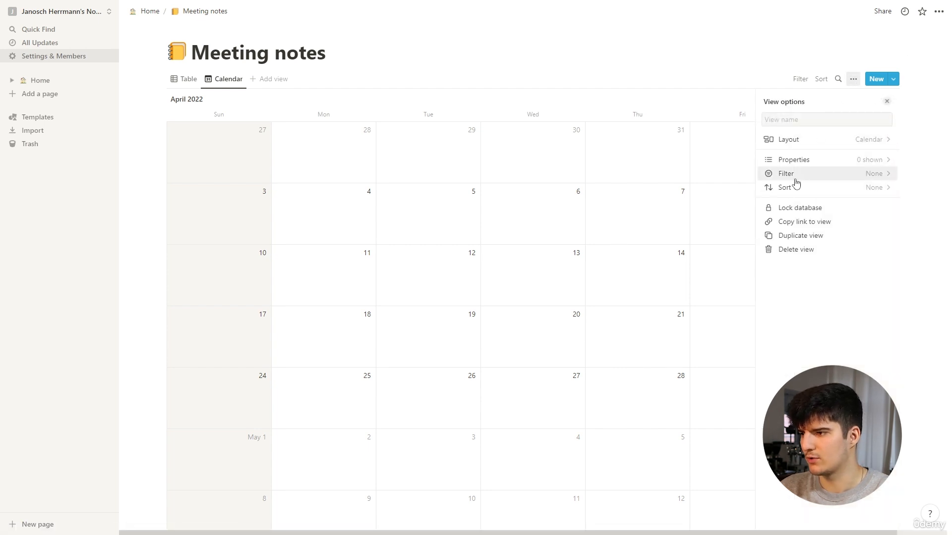
click(794, 161)
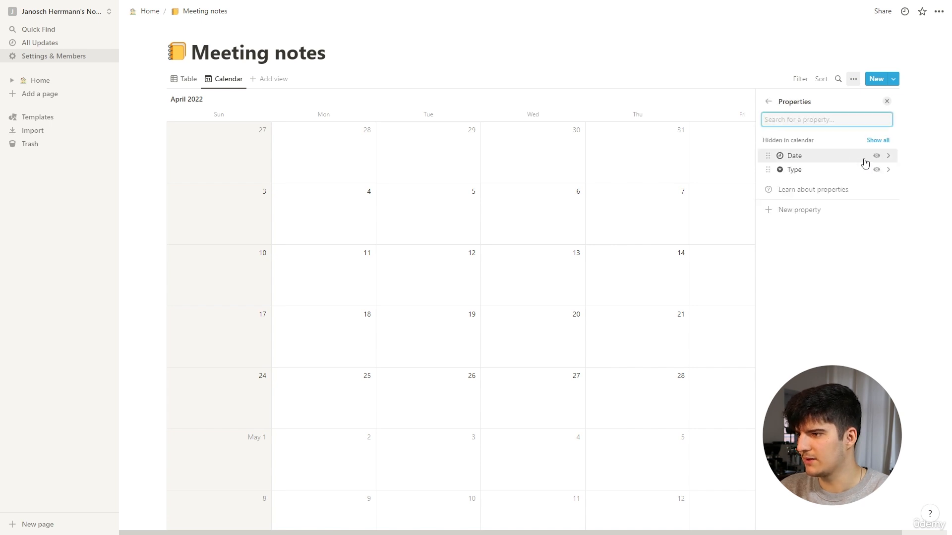
click(876, 172)
click(799, 72)
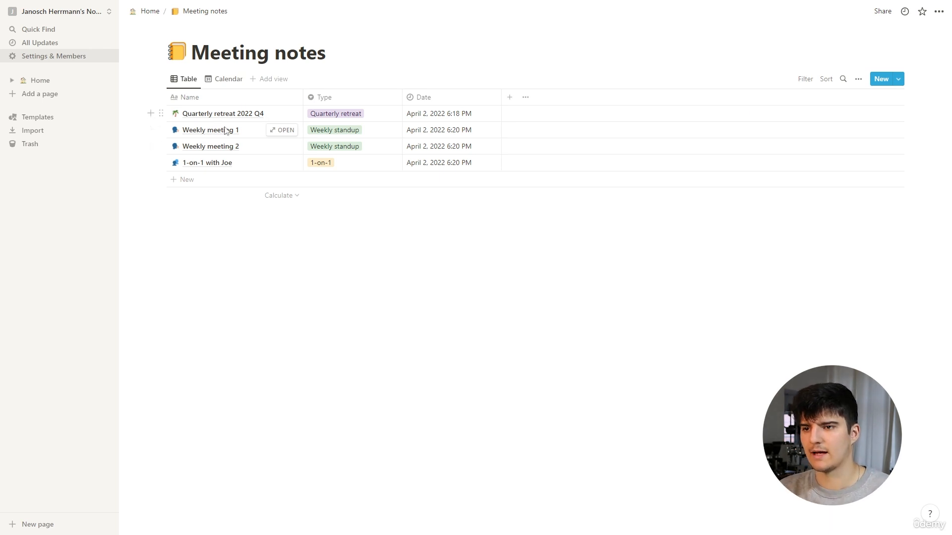
Switch the Meeting notes database from the table to the Calendar view to check the meeting entries
click(219, 85)
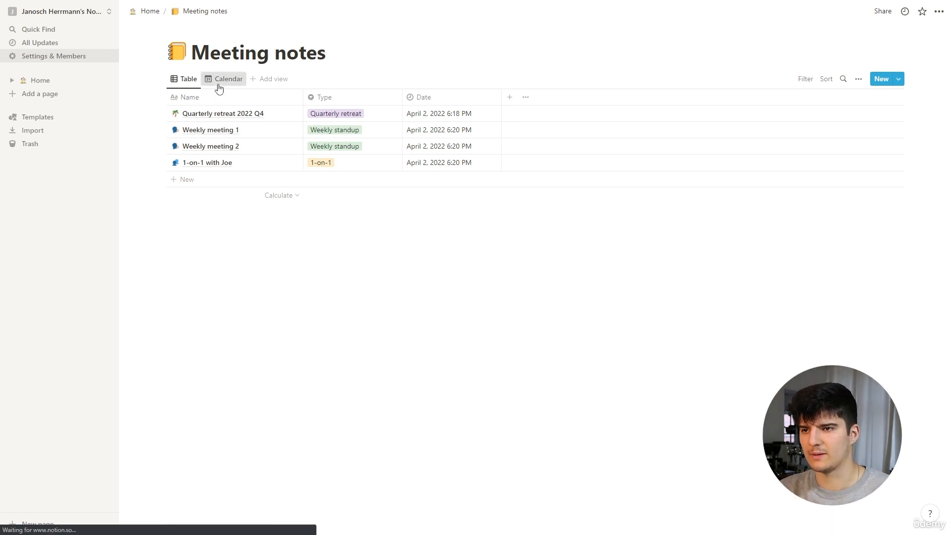